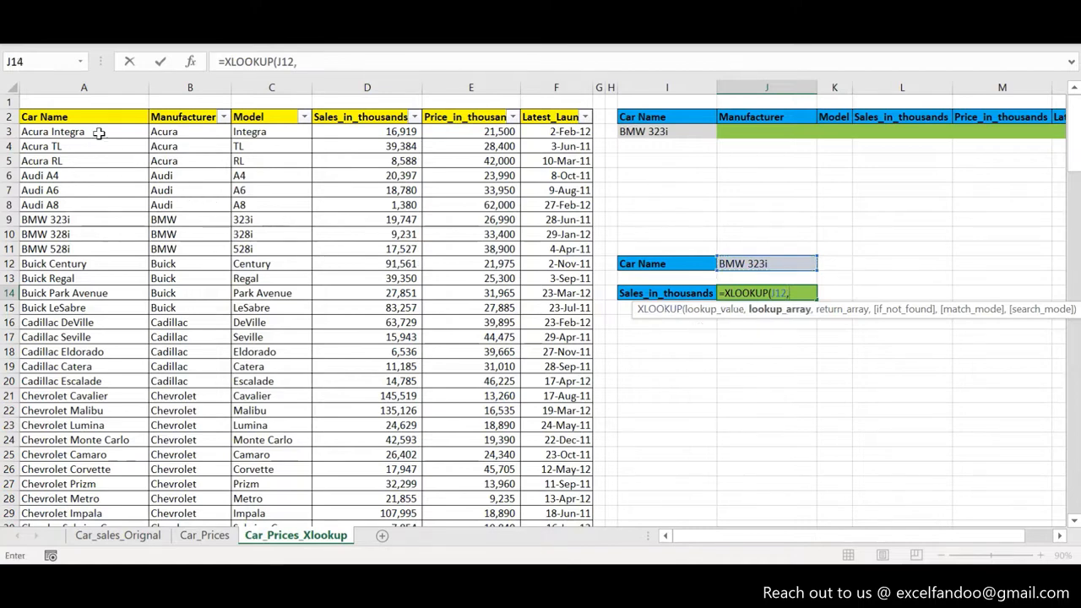
Complete the XLOOKUP formula in J14 with lookup array A3:A157 and return array D3:D157.
{"action": "left_click", "coordinate": [99, 133]}
{"action": "key", "text": "ctrl+shift+Down"}
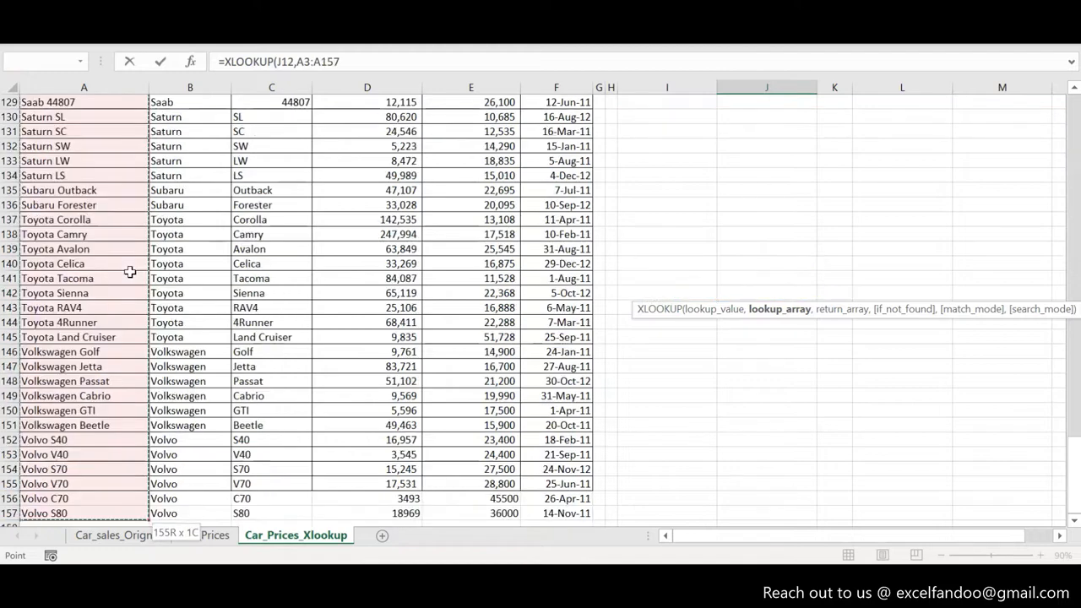
{"action": "type", "text": ","}
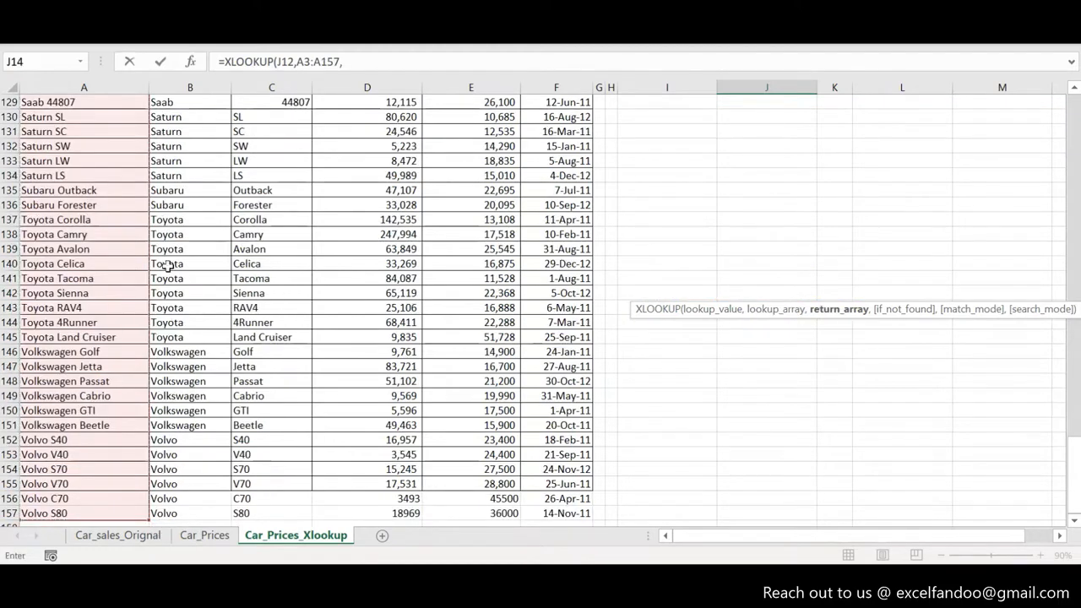
{"action": "left_click_drag", "start_coordinate": [1077, 490], "coordinate": [1078, 116]}
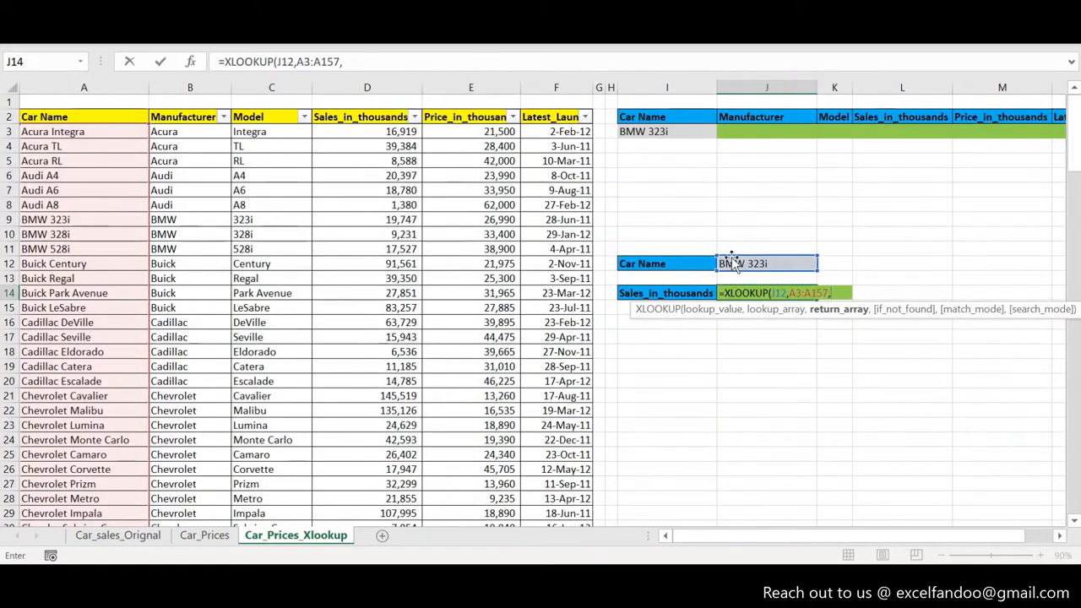
{"action": "left_click", "coordinate": [369, 134]}
{"action": "key", "text": "ctrl+shift+Down"}
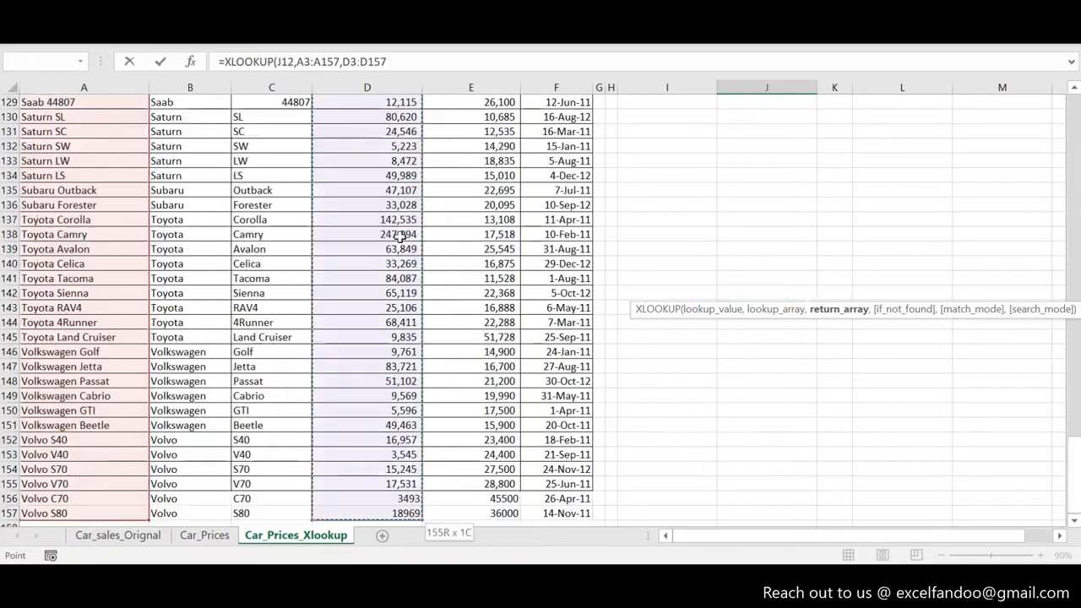
{"action": "type", "text": ")"}
{"action": "key", "text": "Return"}
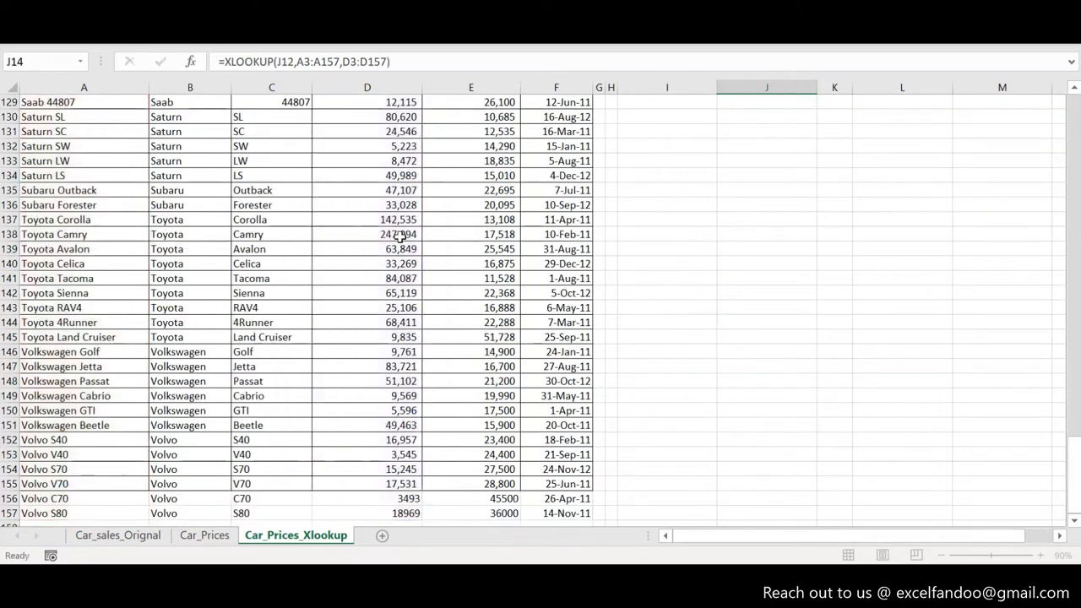
Return to cell J14 and review the arguments of its XLOOKUP formula.
{"action": "key", "text": "ctrl+Up"}
{"action": "key", "text": "ctrl+Up"}
{"action": "key", "text": "ctrl+Up"}
{"action": "key", "text": "Down"}
{"action": "key", "text": "Down"}
{"action": "key", "text": "Down"}
{"action": "key", "text": "Down"}
{"action": "key", "text": "Down"}
{"action": "key", "text": "Down"}
{"action": "key", "text": "Down"}
{"action": "key", "text": "Down"}
{"action": "key", "text": "Down"}
{"action": "key", "text": "Down"}
{"action": "key", "text": "Down"}
{"action": "key", "text": "Down"}
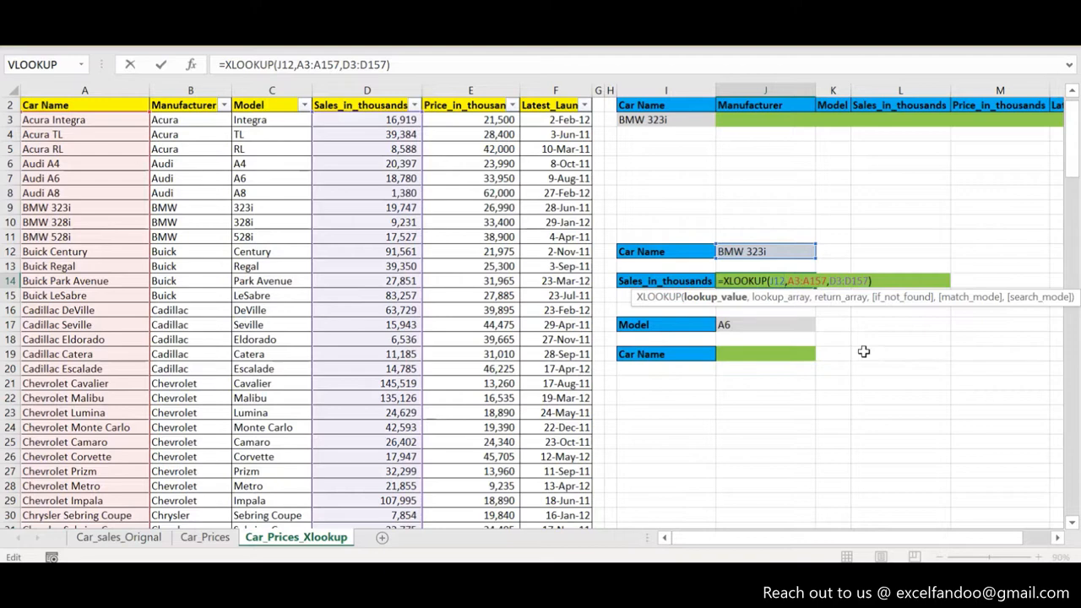
{"action": "key", "text": "ctrl+Return"}
Examine the second lookup block, with its Model input in row 17 and Car Name output in row 19.
{"action": "key", "text": "Down"}
{"action": "key", "text": "Down"}
{"action": "key", "text": "Down"}
{"action": "key", "text": "Down"}
{"action": "key", "text": "Down"}
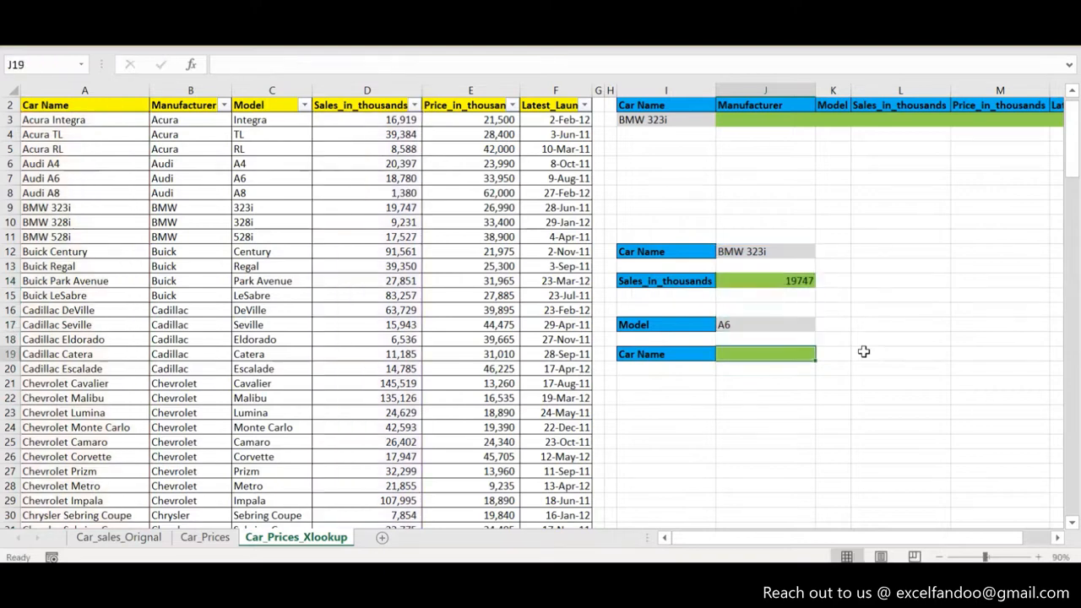
{"action": "left_click", "coordinate": [648, 321]}
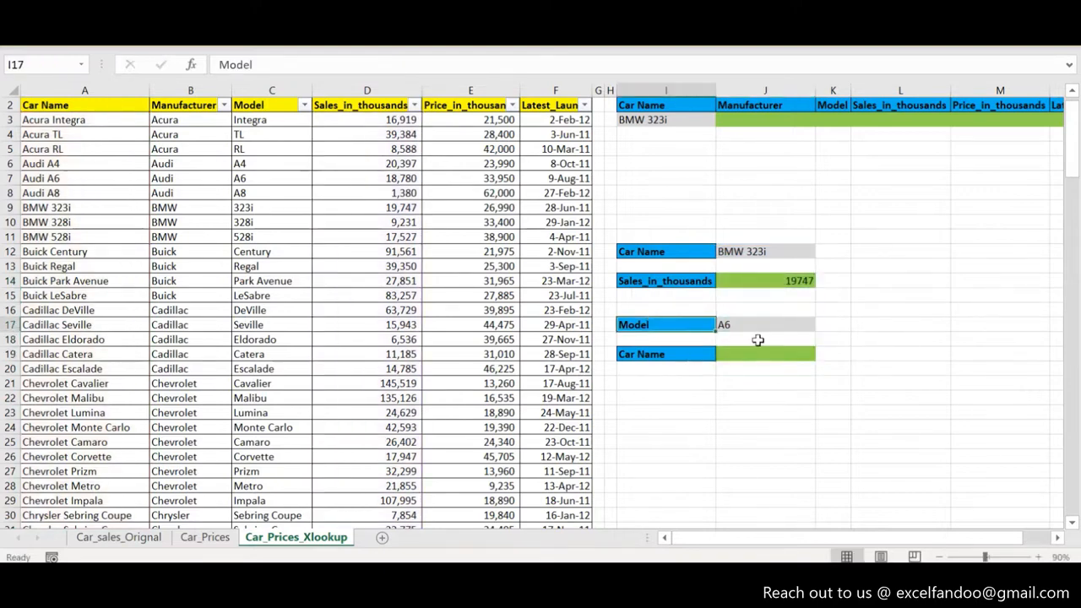
{"action": "left_click", "coordinate": [772, 324]}
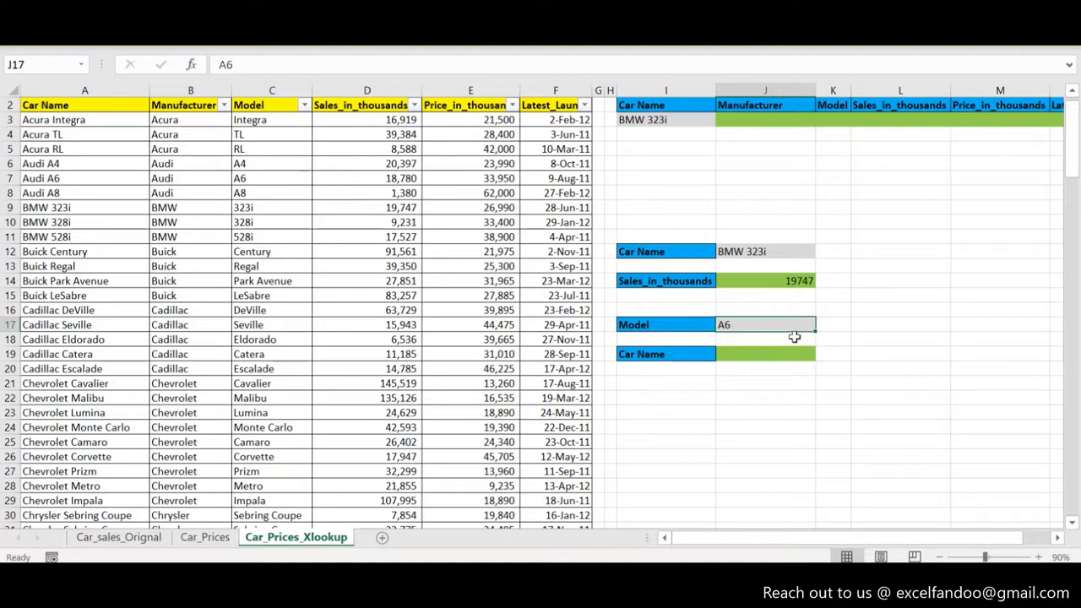
{"action": "left_click", "coordinate": [663, 354]}
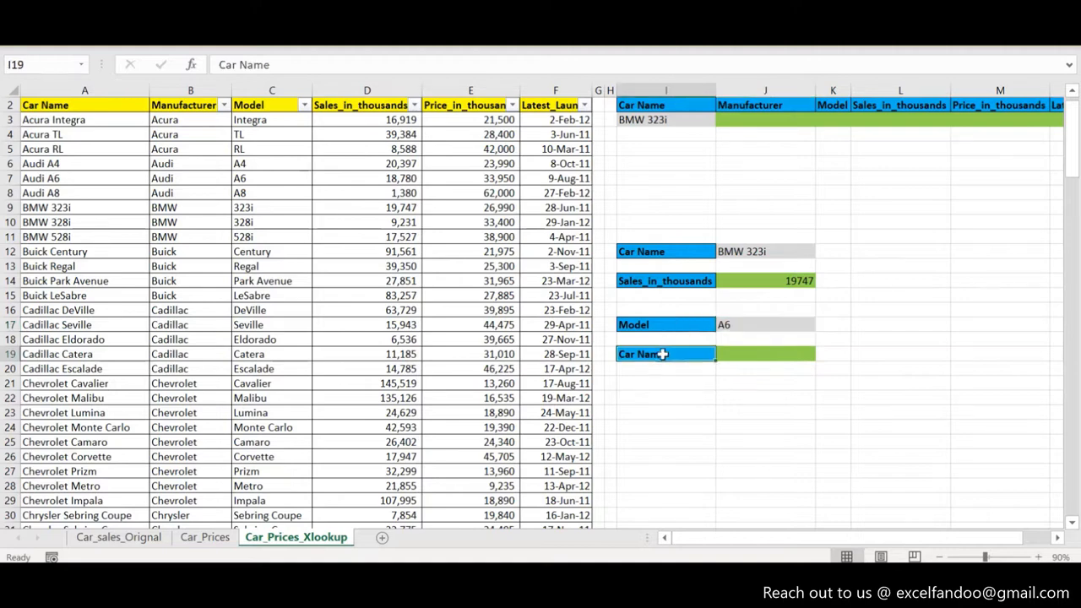
Start an XLOOKUP formula in cell J19 with the model in J17 as the lookup value.
{"action": "left_click", "coordinate": [750, 355]}
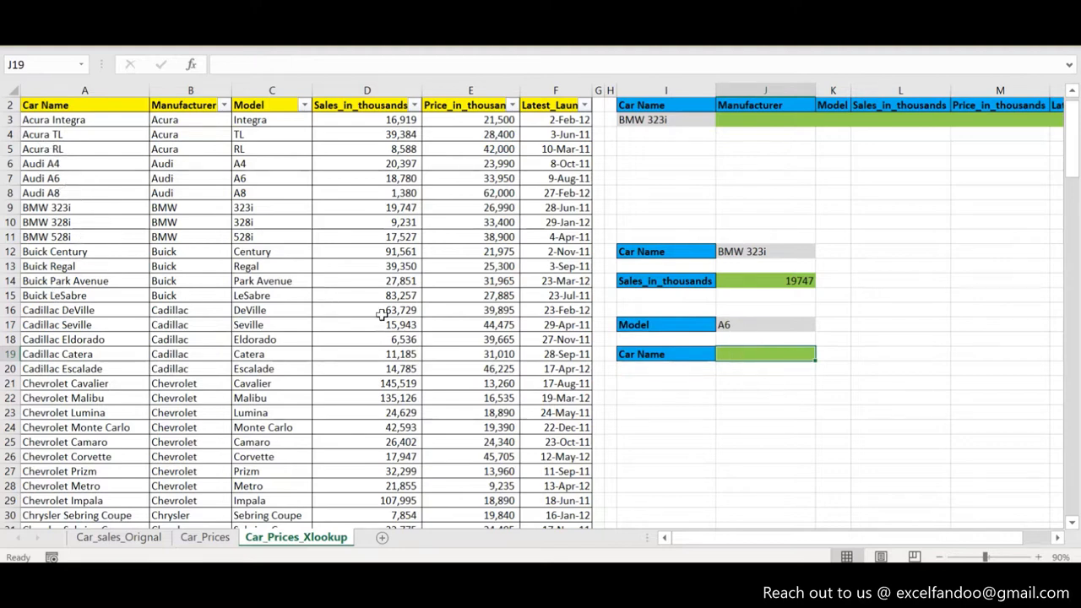
{"action": "type", "text": "="}
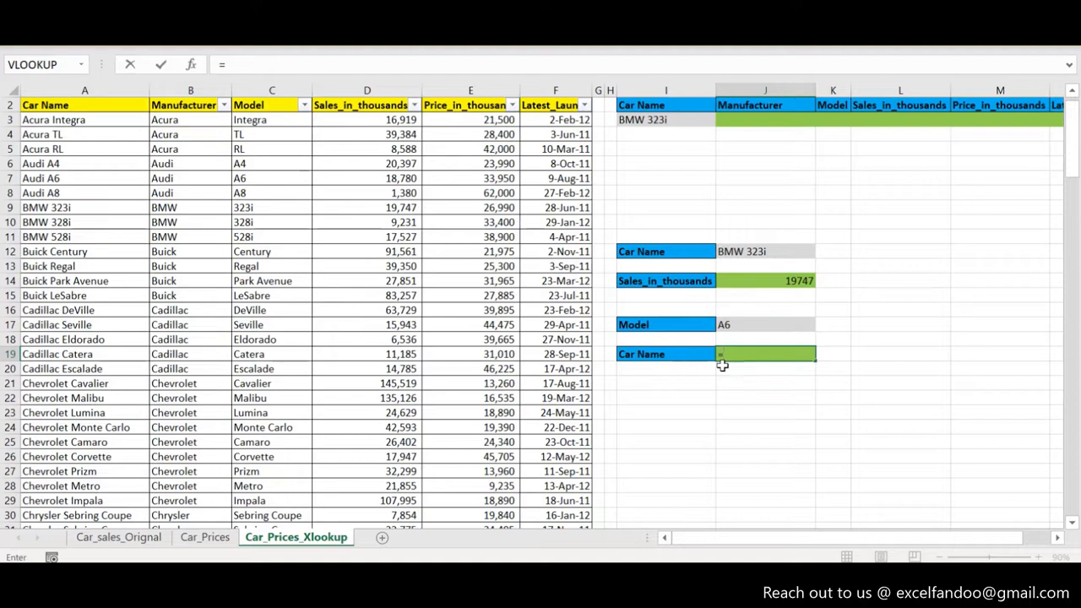
{"action": "key", "text": "Escape"}
{"action": "type", "text": "=xl"}
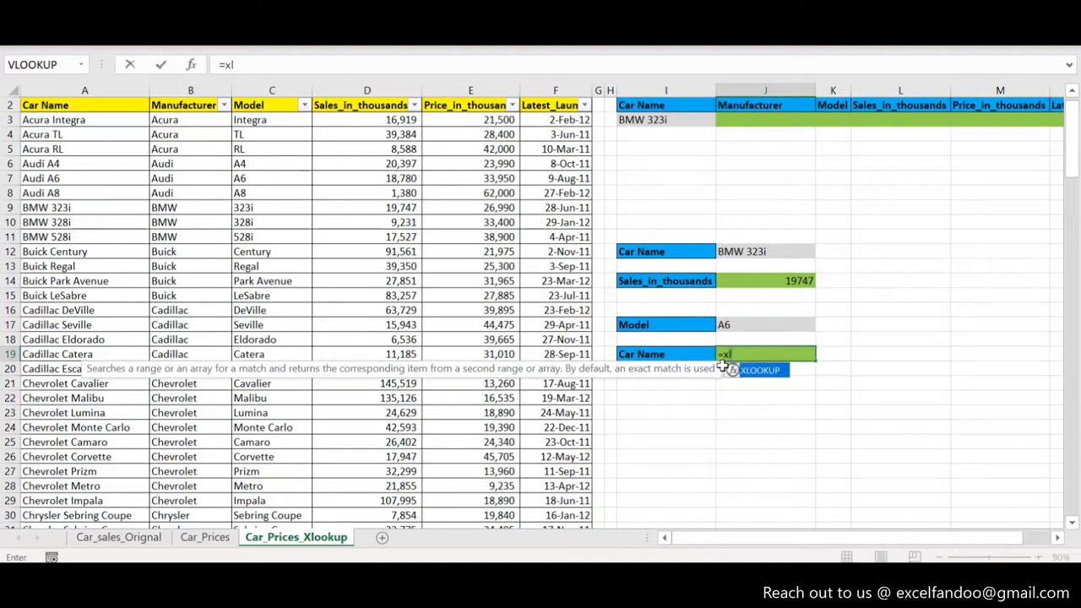
{"action": "double_click", "coordinate": [725, 371]}
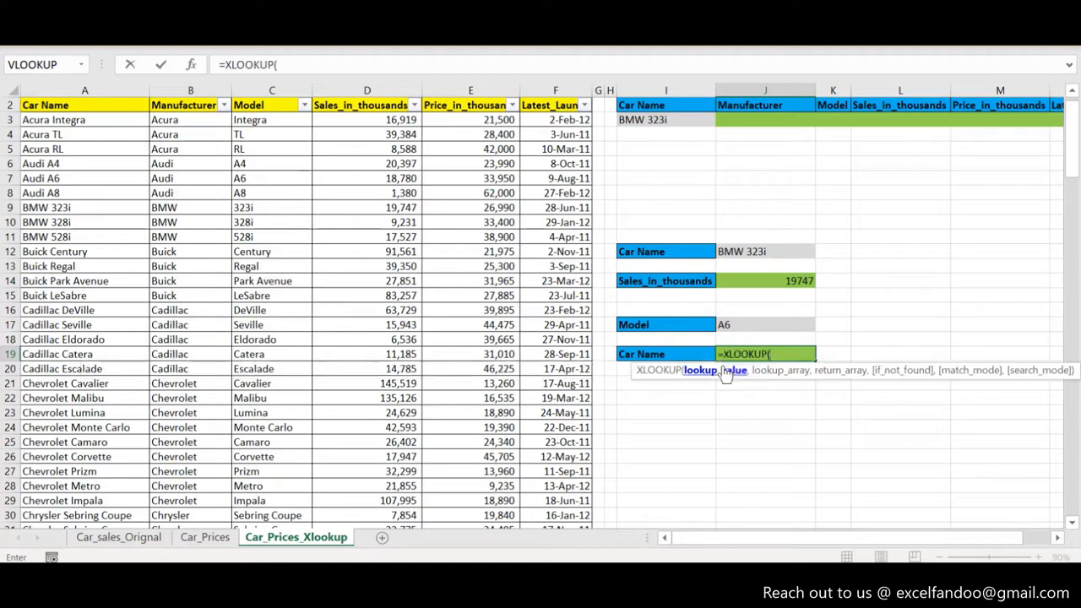
{"action": "left_click", "coordinate": [751, 323]}
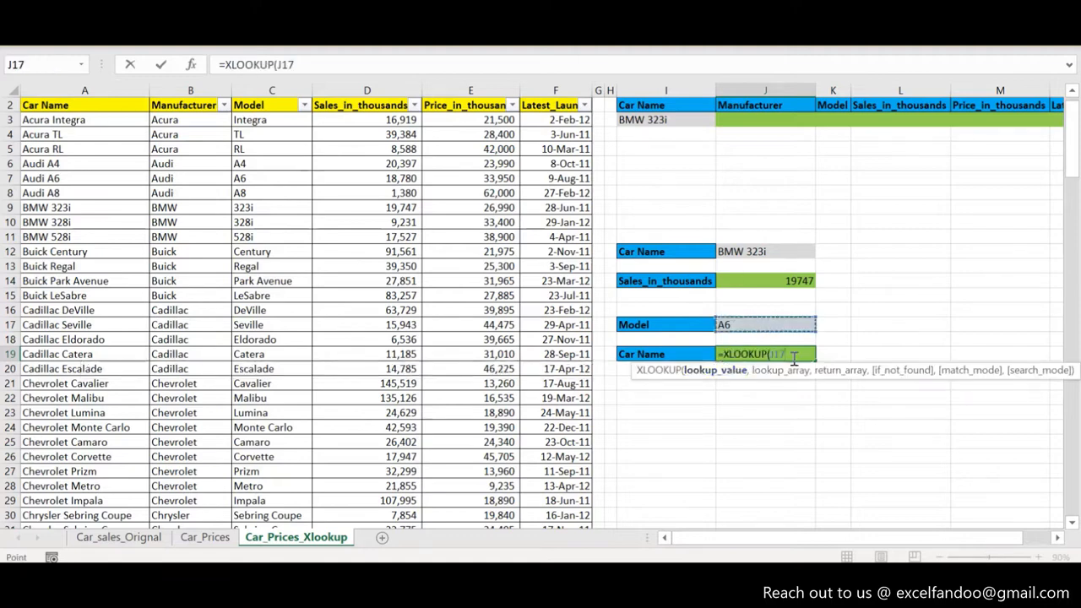
{"action": "type", "text": ","}
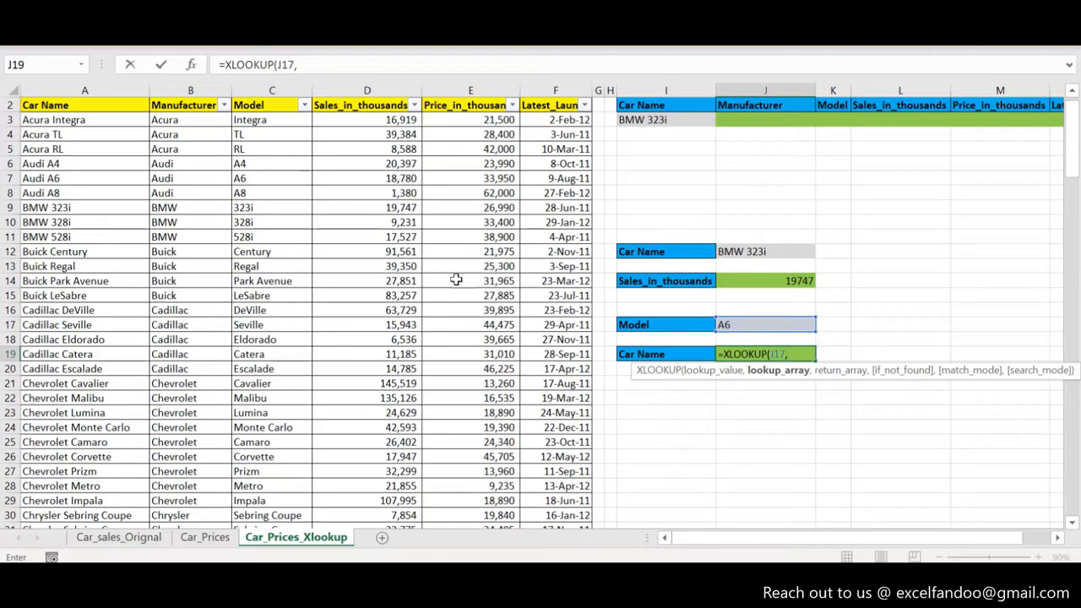
Complete the J19 formula with lookup array C3:C157 and return array A3:A157.
{"action": "left_click", "coordinate": [279, 123]}
{"action": "key", "text": "ctrl+shift+Down"}
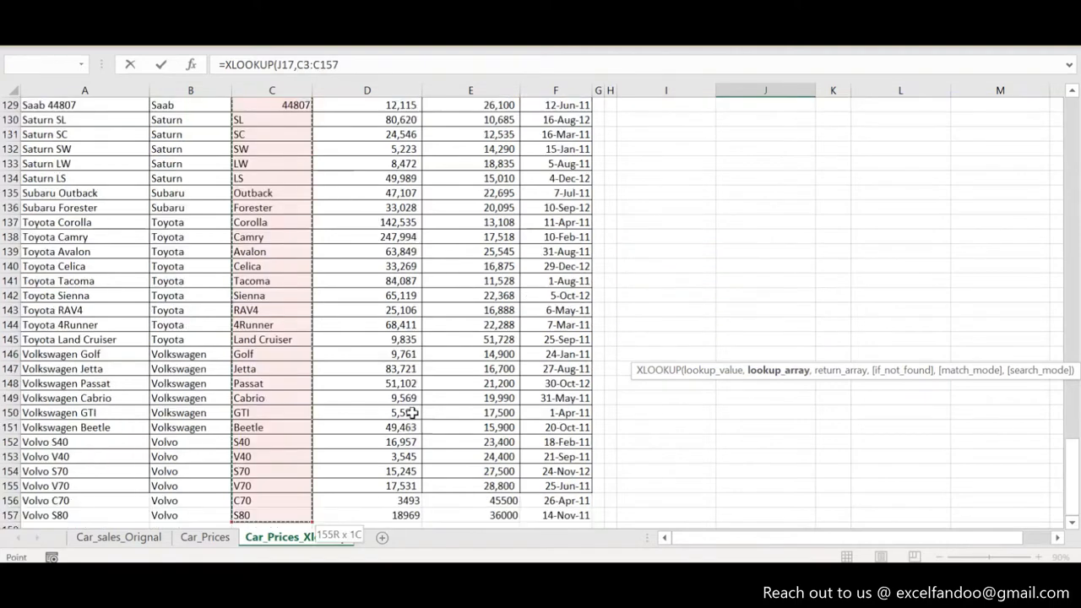
{"action": "type", "text": ","}
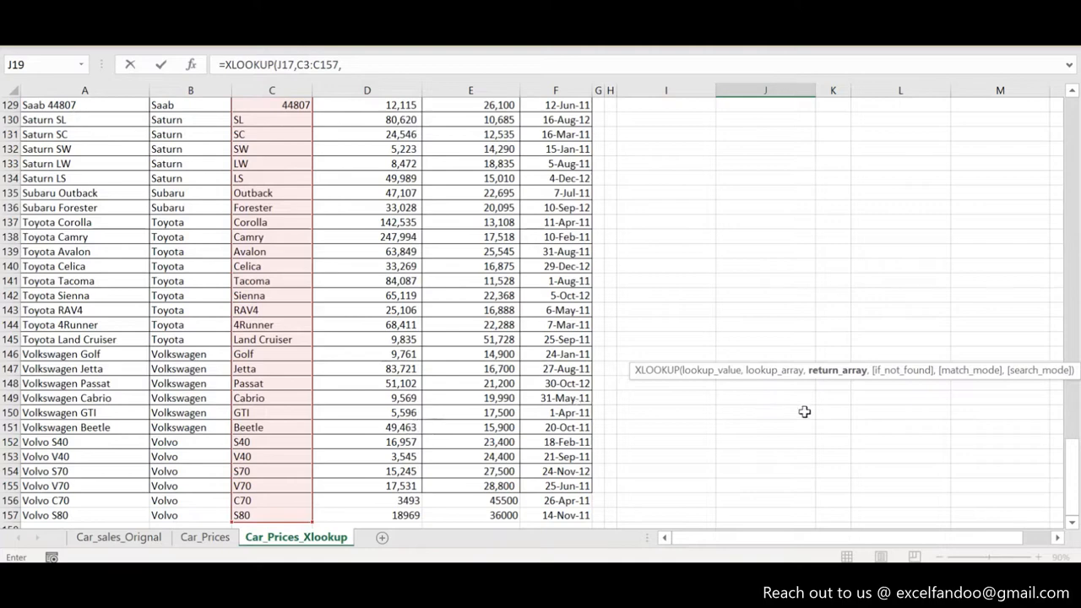
{"action": "left_click_drag", "start_coordinate": [1077, 489], "coordinate": [1072, 126]}
{"action": "left_click", "coordinate": [81, 137]}
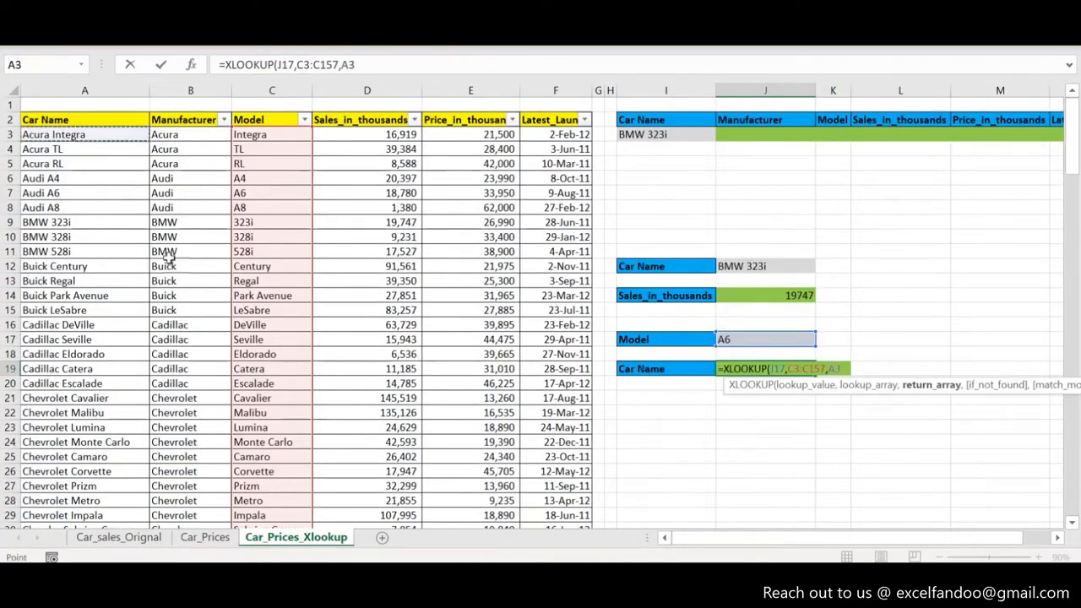
{"action": "key", "text": "ctrl+shift+Down"}
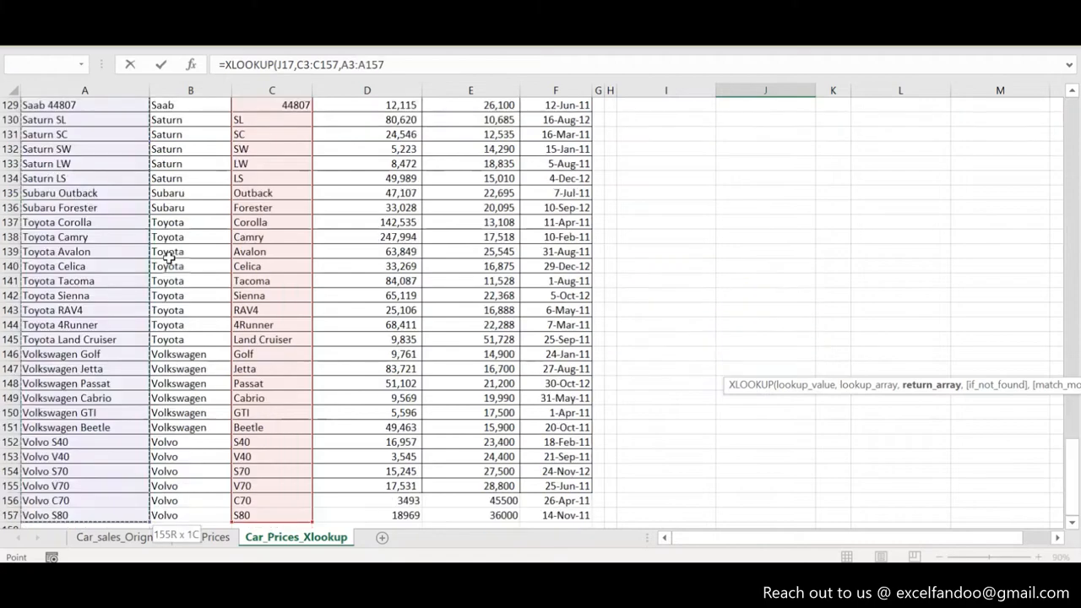
{"action": "key", "text": "Return"}
Go back to the top of the sheet and check the Car Name lookup against the model in J17.
{"action": "key", "text": "Up"}
{"action": "key", "text": "Up"}
{"action": "key", "text": "Up"}
{"action": "key", "text": "Up"}
{"action": "key", "text": "Up"}
{"action": "key", "text": "Up"}
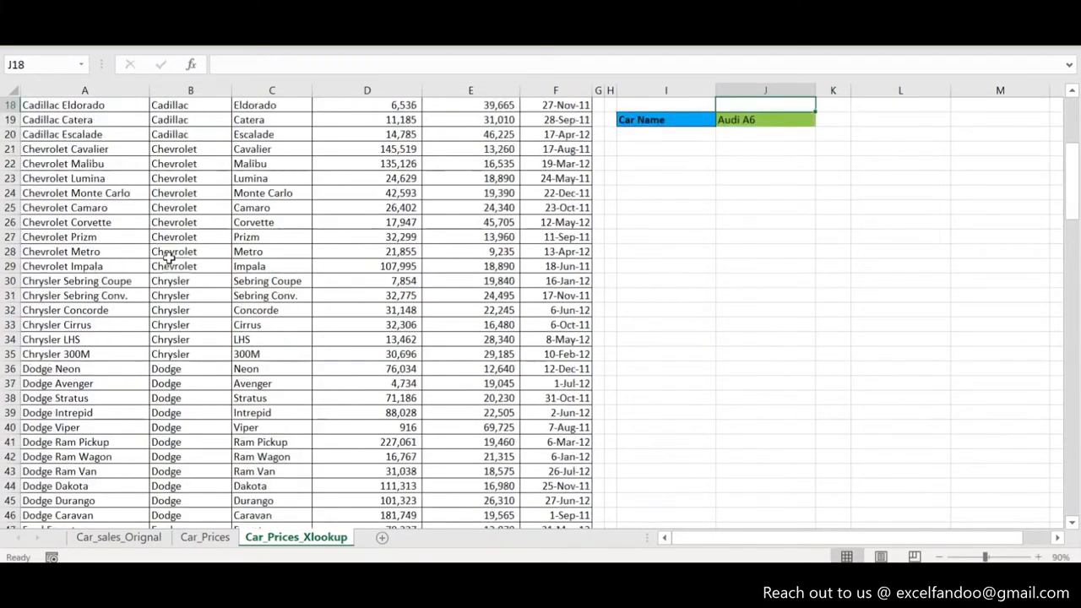
{"action": "key", "text": "Up"}
{"action": "key", "text": "Up"}
{"action": "key", "text": "Up"}
{"action": "key", "text": "Up"}
{"action": "key", "text": "Up"}
{"action": "key", "text": "Up"}
{"action": "key", "text": "Up"}
{"action": "key", "text": "Up"}
{"action": "key", "text": "Up"}
{"action": "key", "text": "Up"}
{"action": "key", "text": "Up"}
{"action": "key", "text": "Up"}
{"action": "key", "text": "Up"}
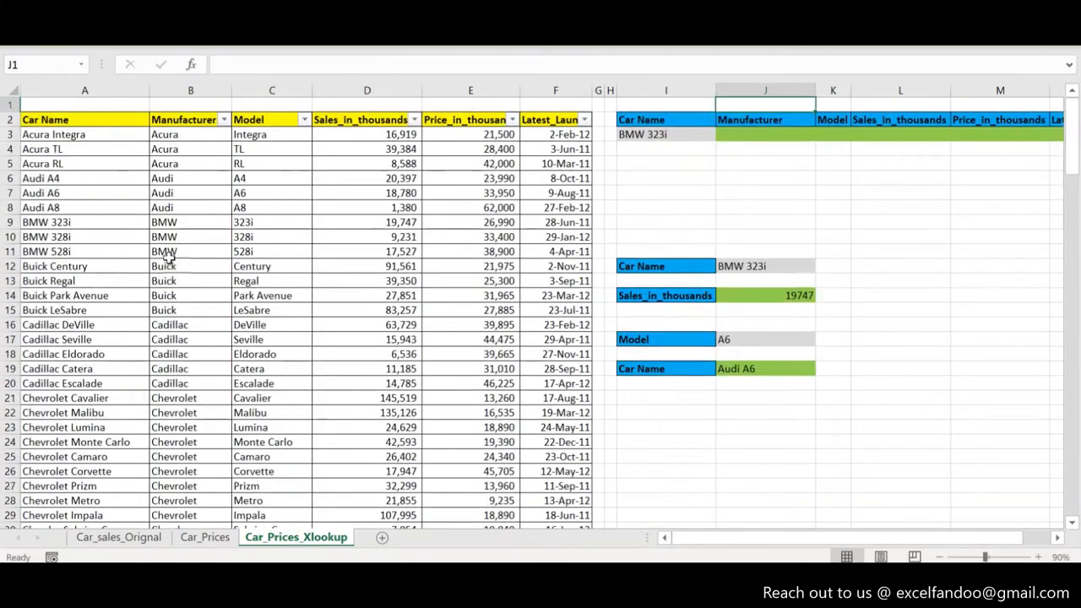
{"action": "left_click", "coordinate": [768, 342]}
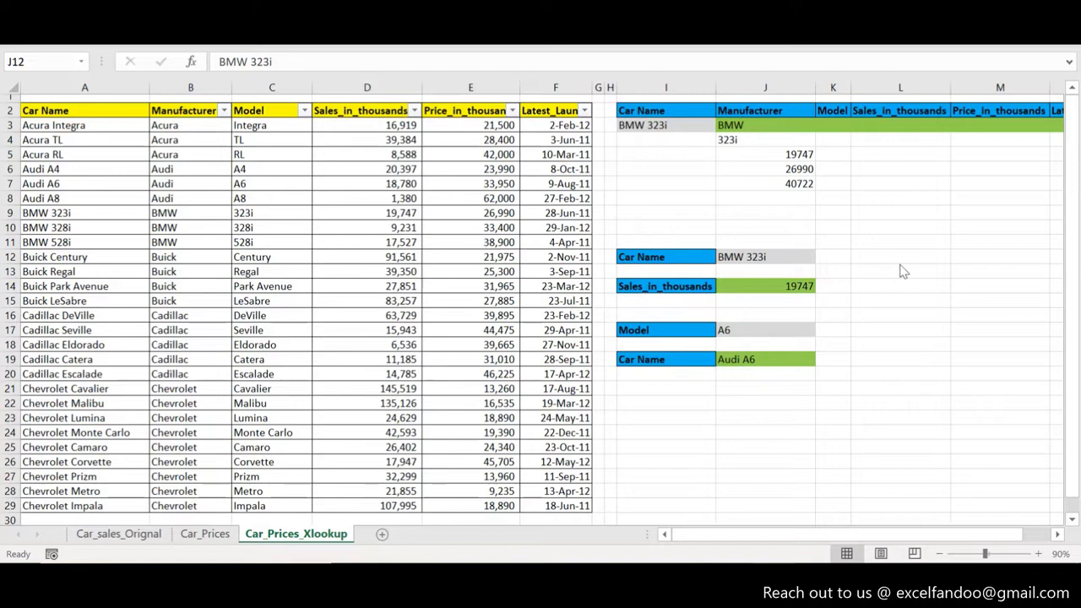
Change the car name in J12 to BMW 323 and select the sales lookup cell J14.
{"action": "double_click", "coordinate": [793, 260]}
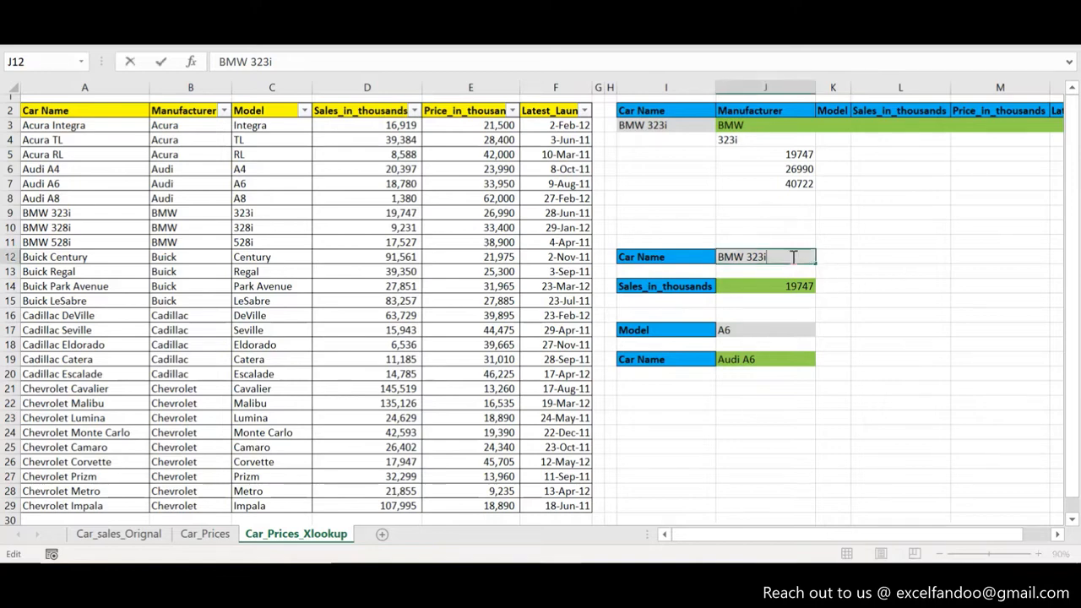
{"action": "key", "text": "Return"}
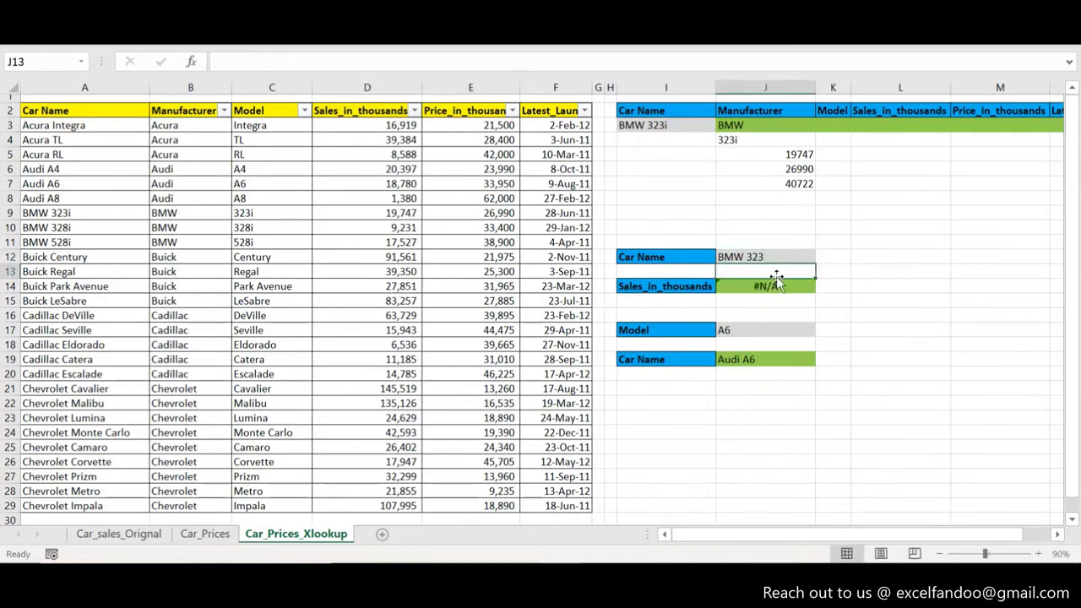
{"action": "key", "text": "Down"}
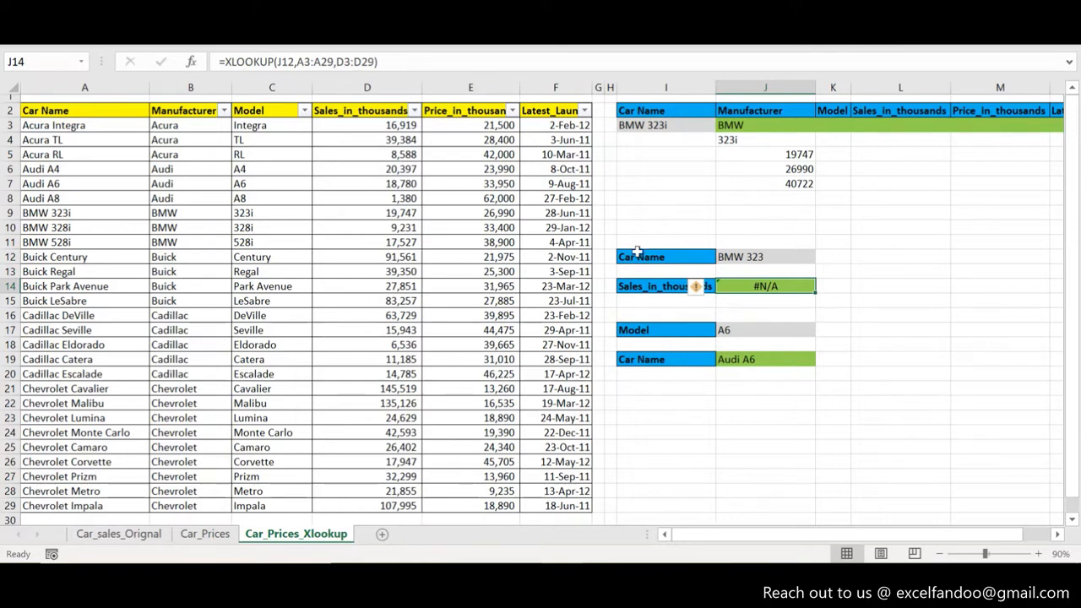
Add "Not found" as the if_not_found argument of the XLOOKUP formula in J14.
{"action": "left_click", "coordinate": [371, 61]}
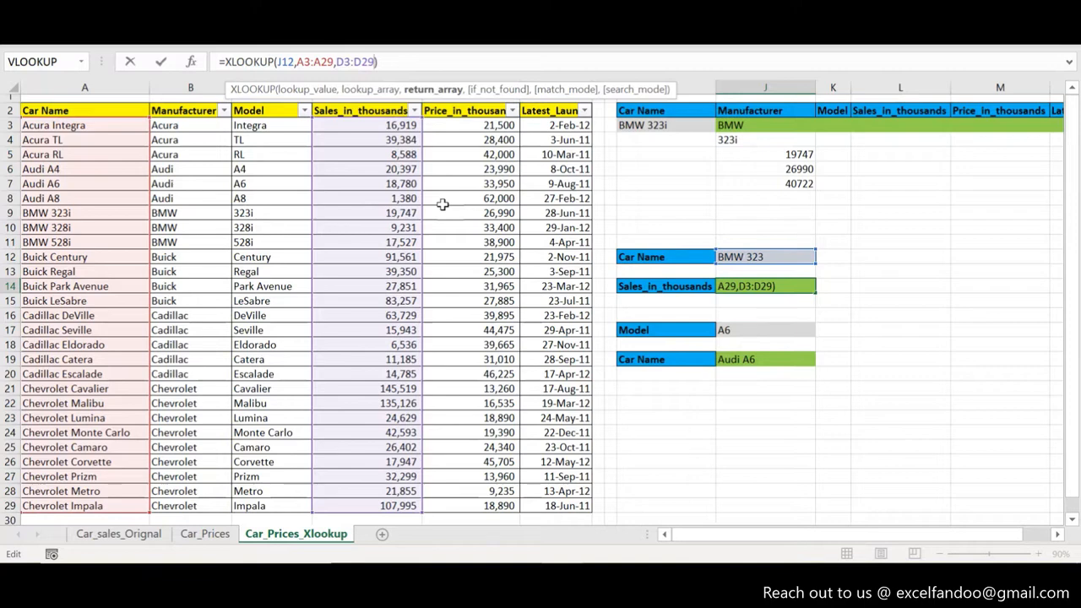
{"action": "type", "text": ","}
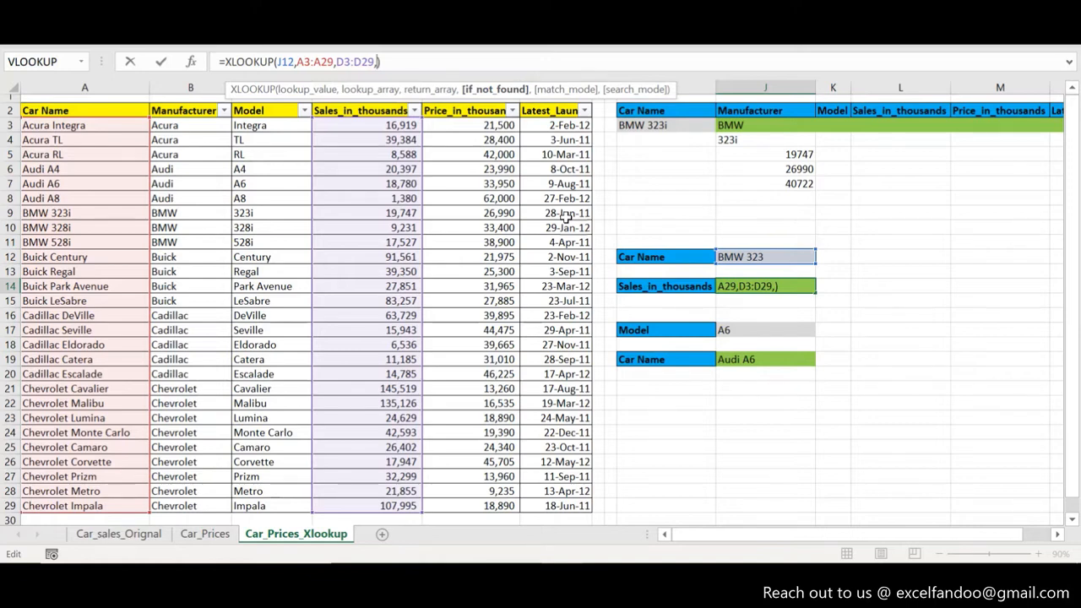
{"action": "type", "text": "\"Not foun"}
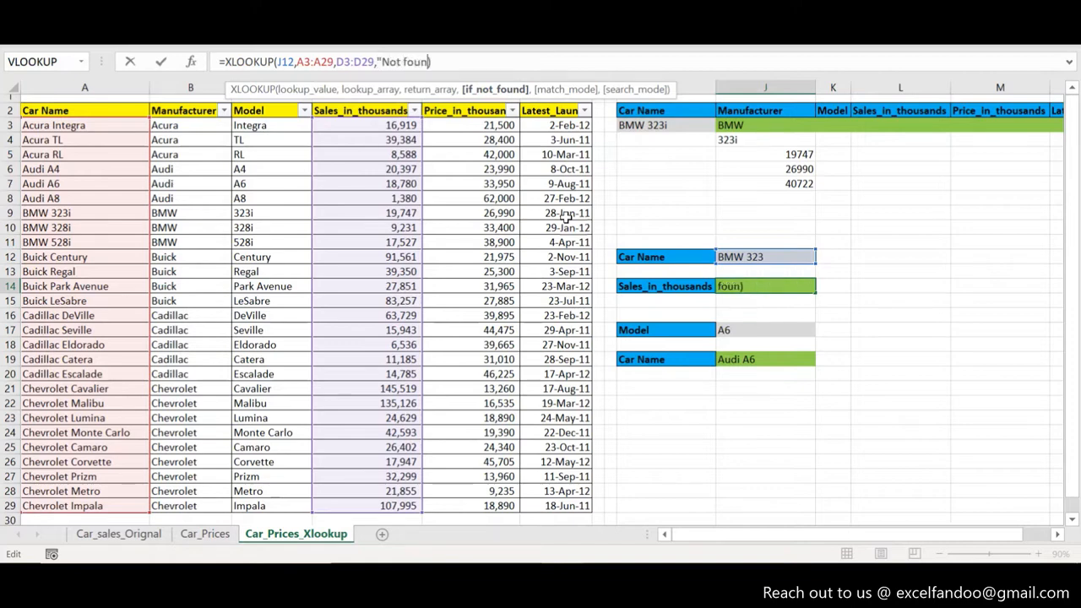
{"action": "type", "text": "d\""}
{"action": "key", "text": "ctrl+Return"}
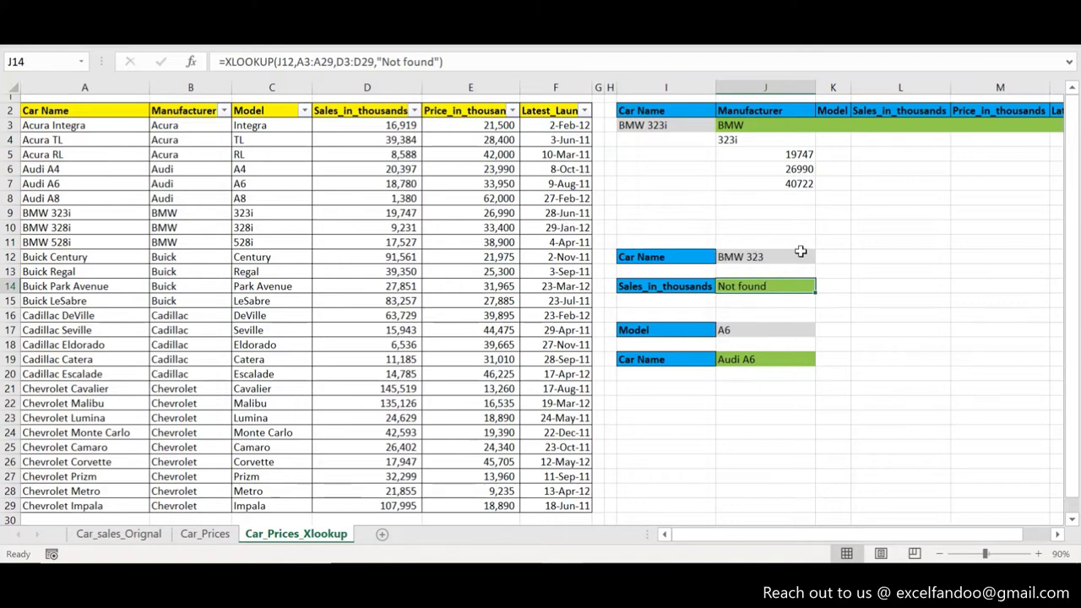
Start a match_mode argument in the J14 XLOOKUP formula and extend its lookup value to J12 & "*".
{"action": "key", "text": "F2"}
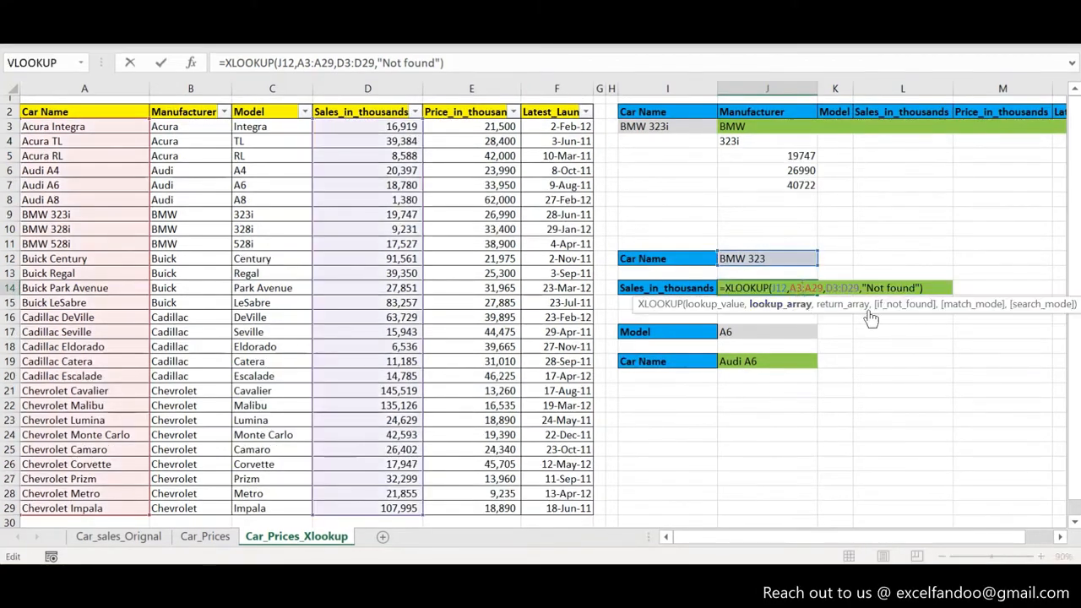
{"action": "left_click", "coordinate": [921, 288]}
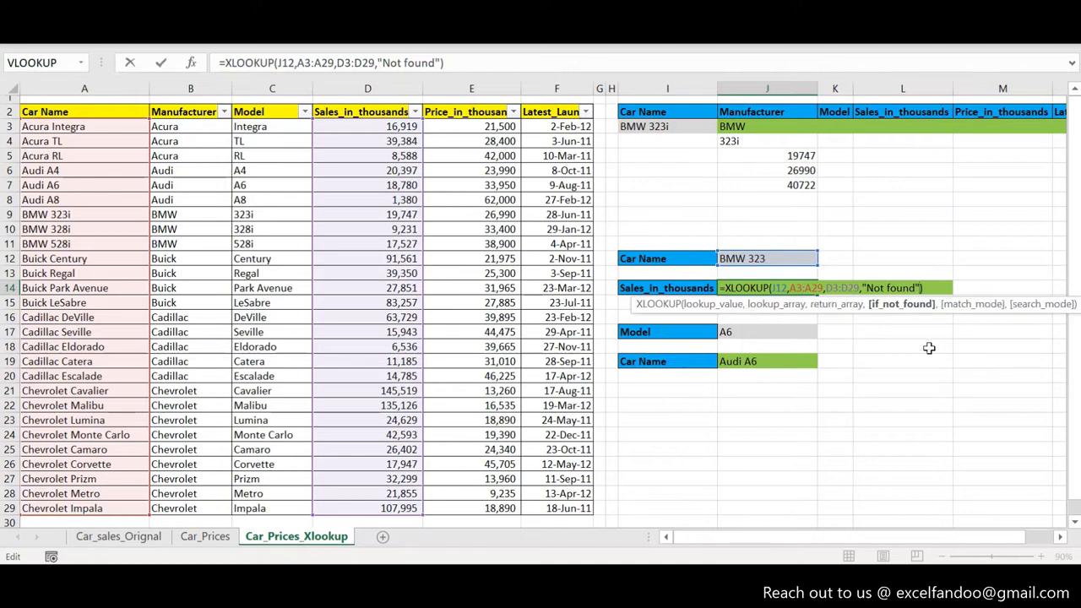
{"action": "type", "text": ","}
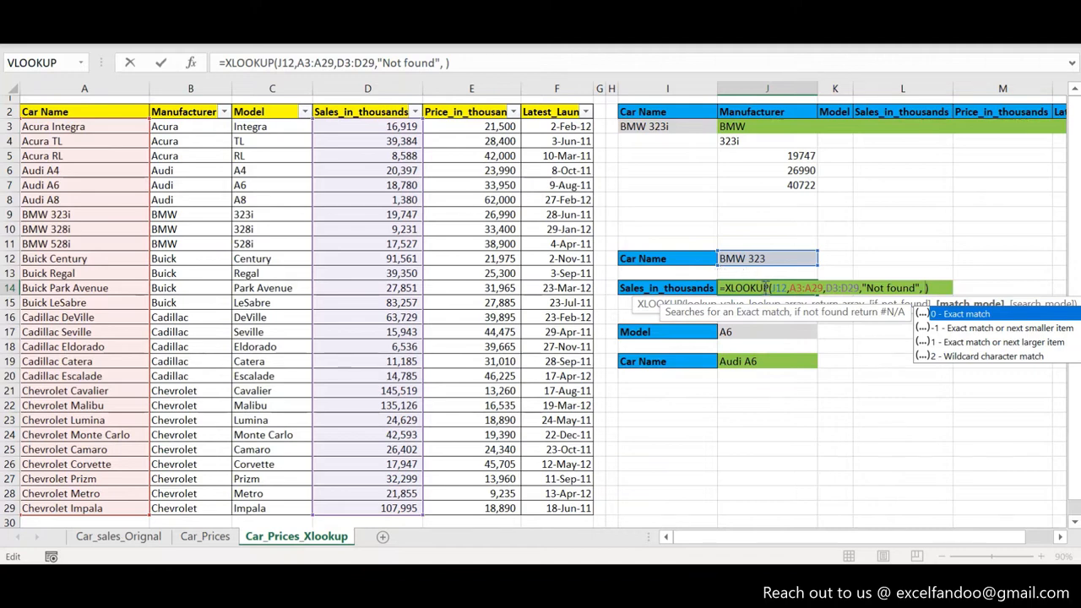
{"action": "left_click", "coordinate": [786, 287]}
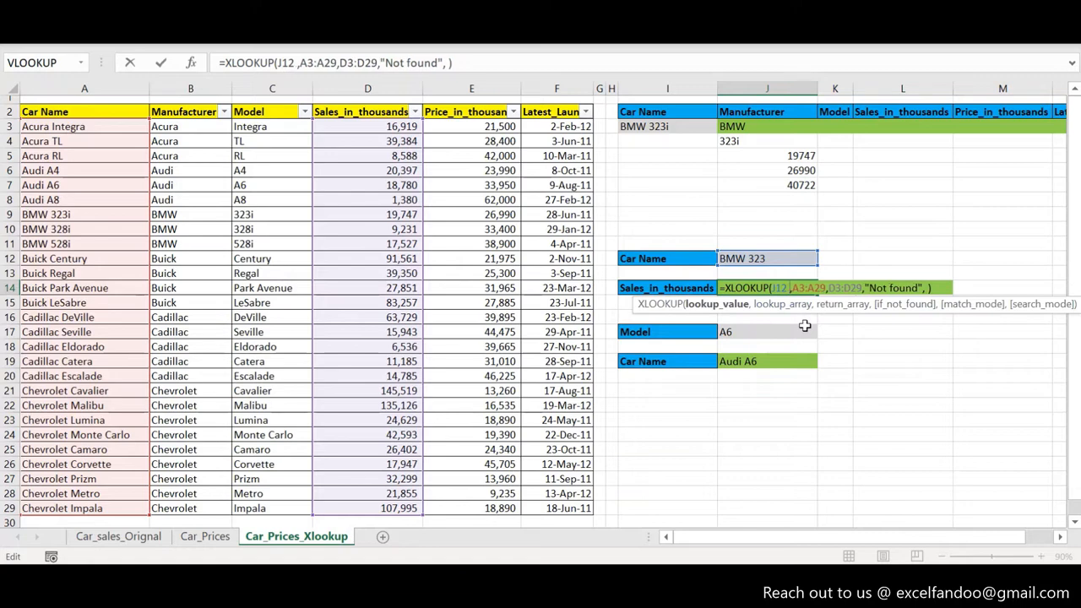
{"action": "type", "text": "&"}
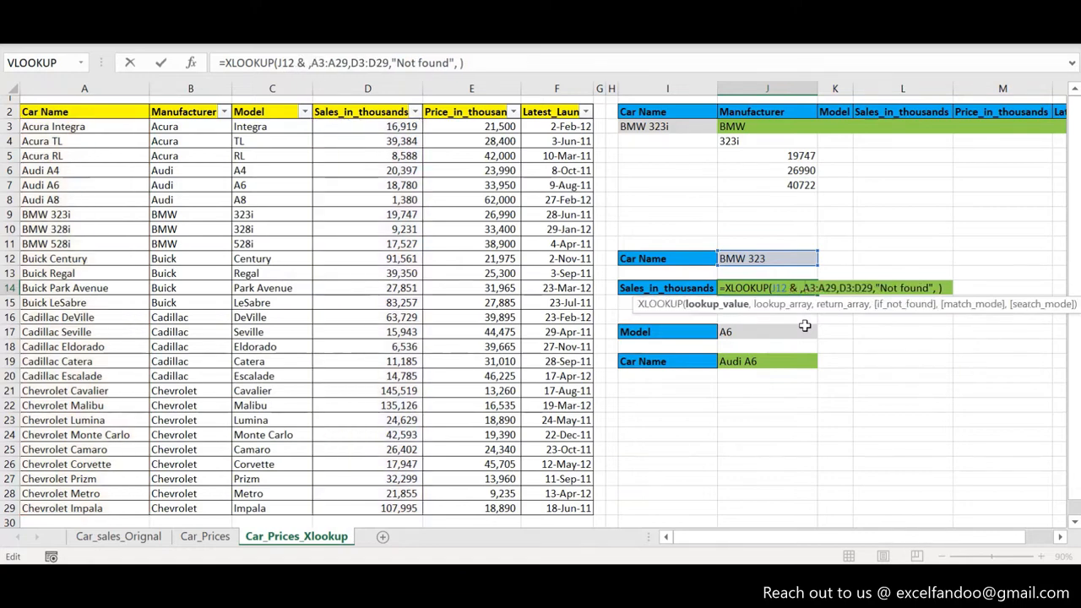
{"action": "type", "text": " \"*"}
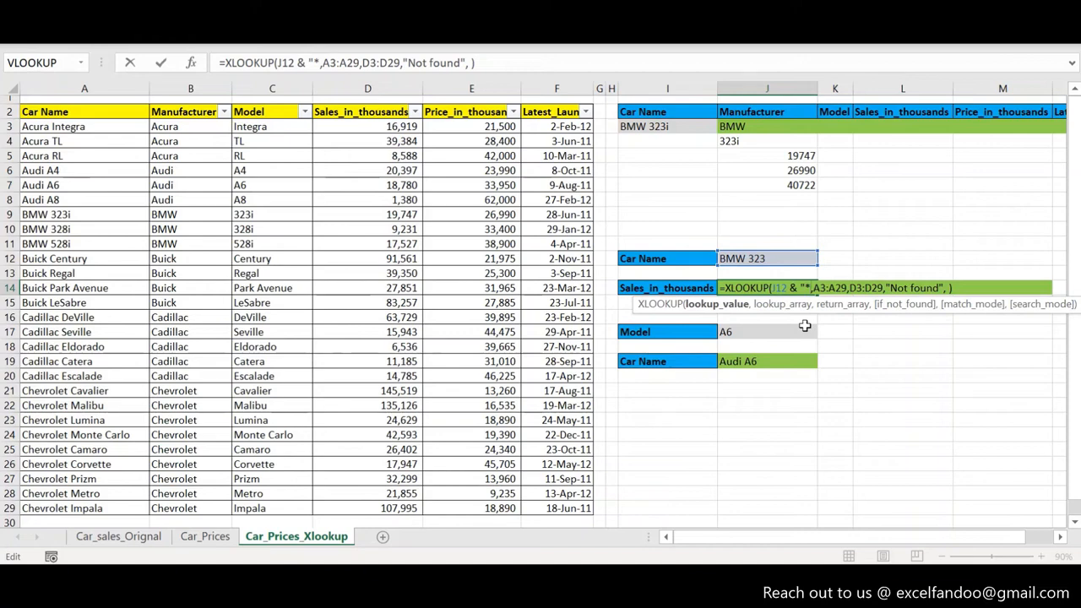
{"action": "type", "text": "\""}
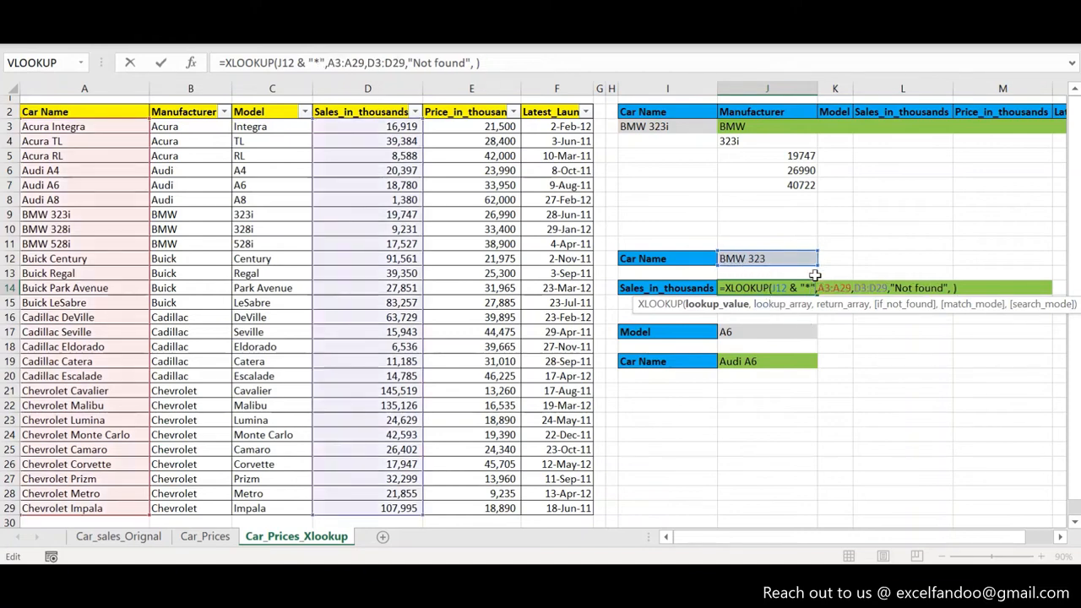
Set the J14 formula's match mode to 2 (wildcard character match) and compare the result with the BMW 323i sales in D9.
{"action": "left_click", "coordinate": [969, 304]}
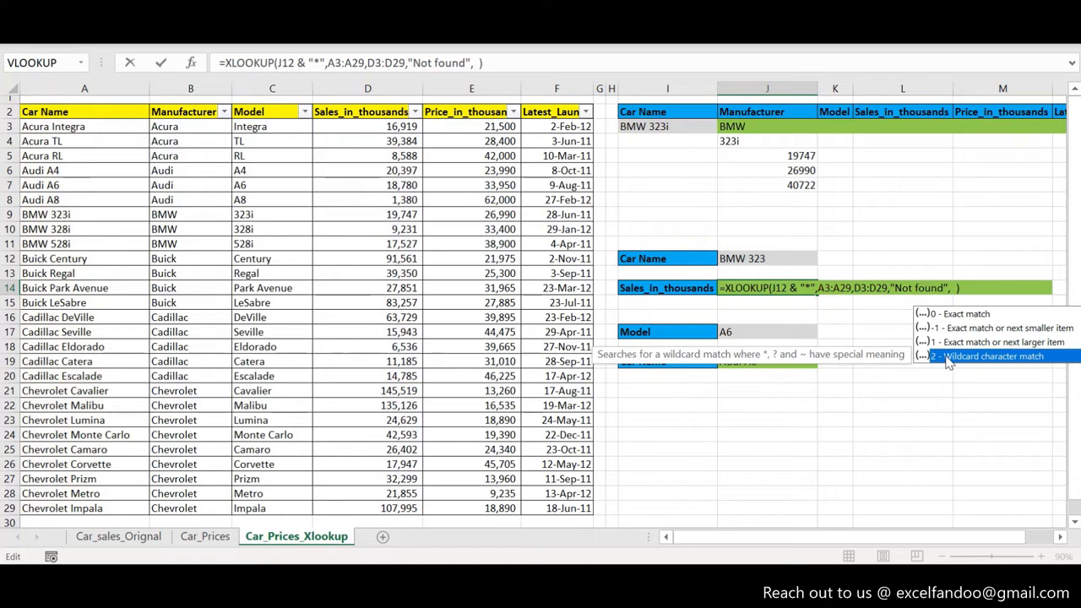
{"action": "double_click", "coordinate": [948, 357]}
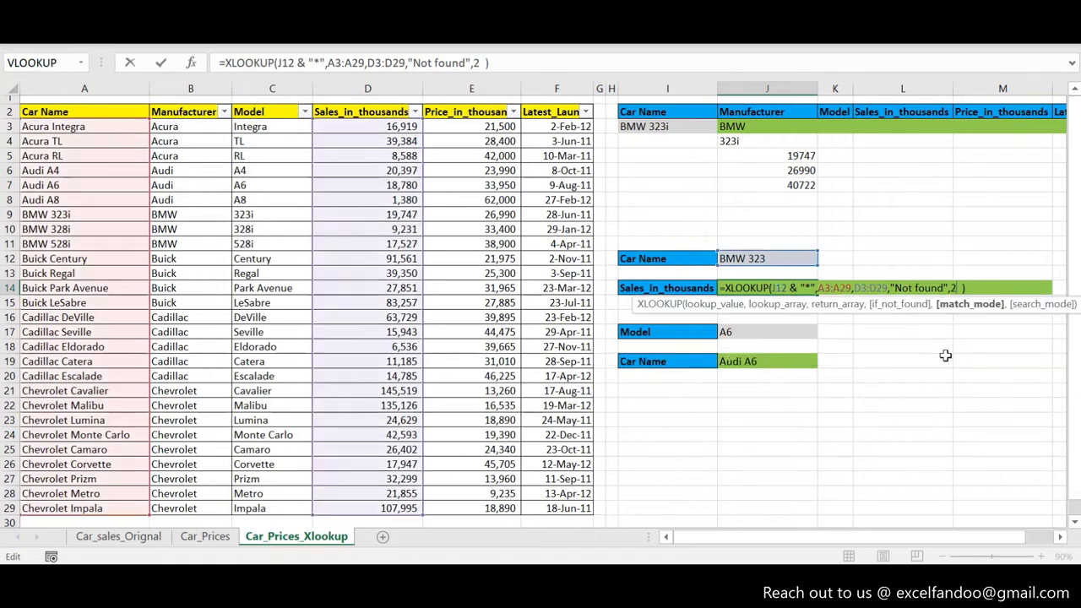
{"action": "key", "text": "Return"}
{"action": "key", "text": "Up"}
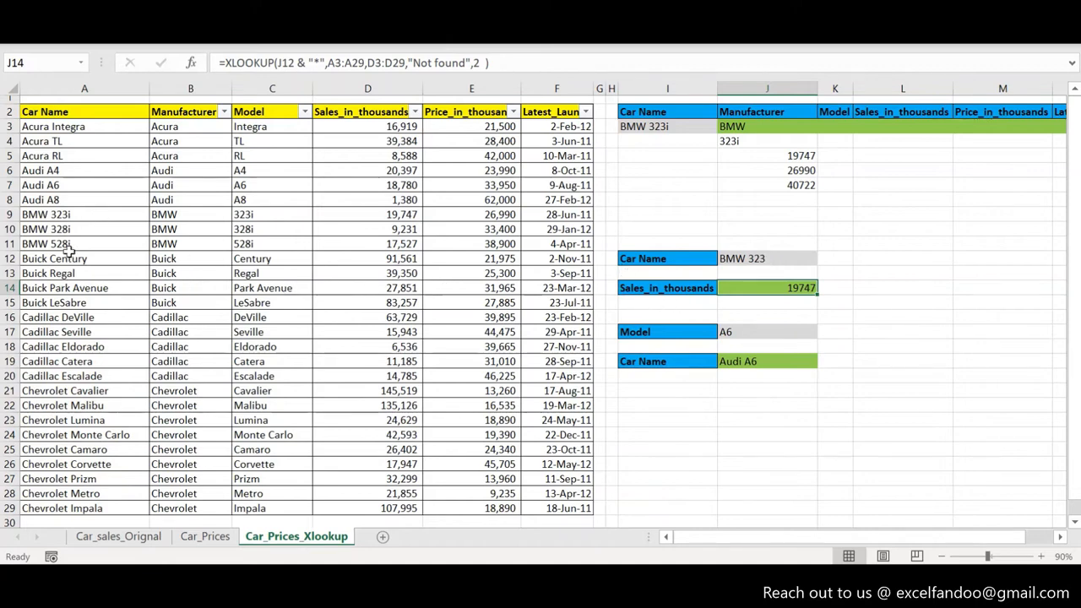
{"action": "left_click_drag", "start_coordinate": [63, 214], "coordinate": [414, 216]}
{"action": "left_click", "coordinate": [412, 215]}
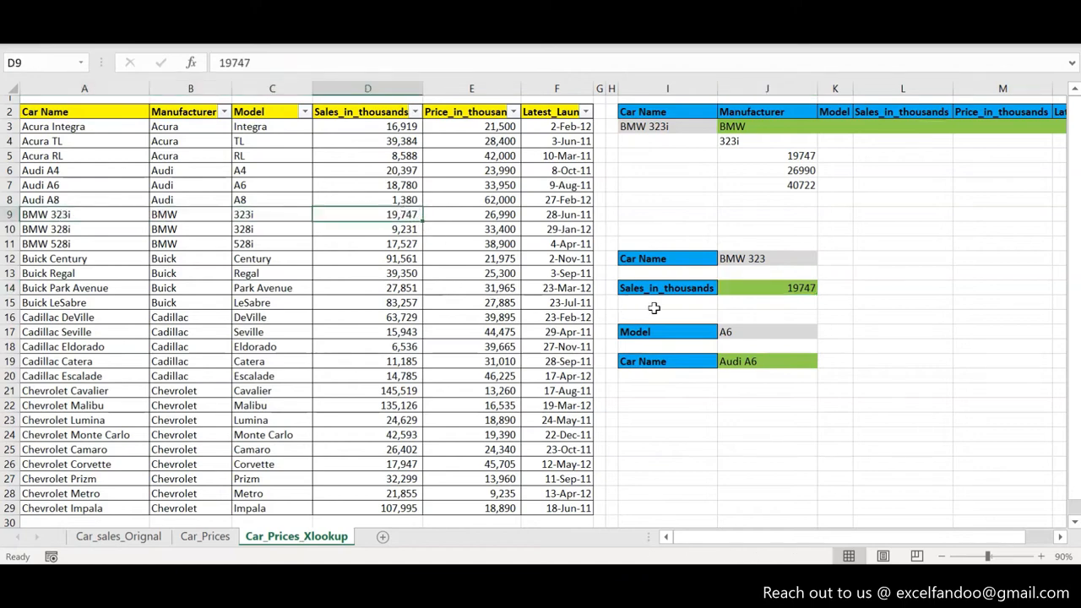
{"action": "left_click", "coordinate": [766, 288]}
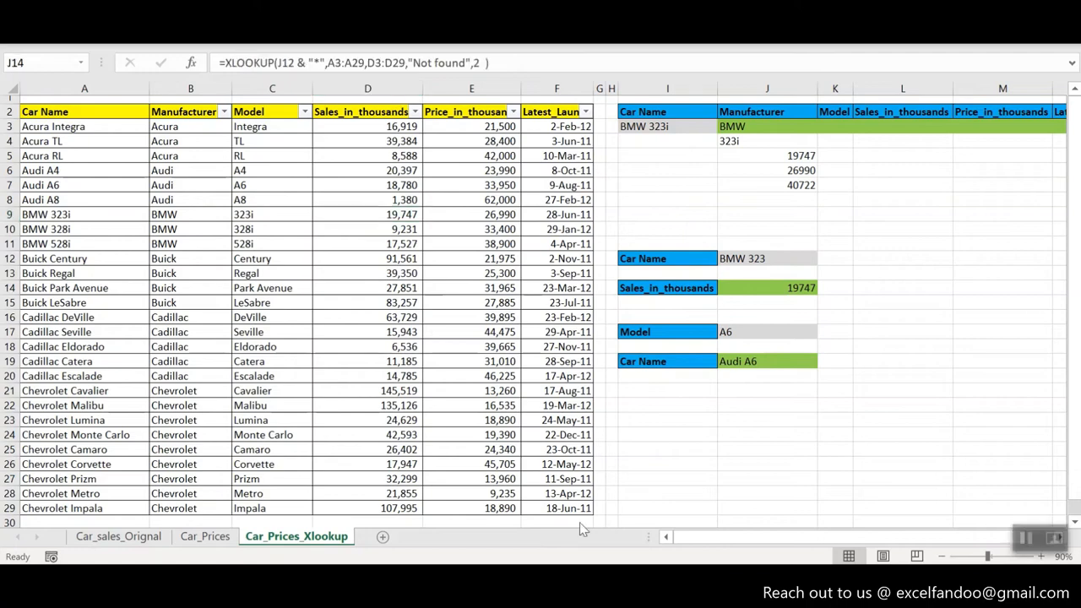
Shorten the car name in J12 to BMW and review the wildcard formula in J14.
{"action": "double_click", "coordinate": [773, 288]}
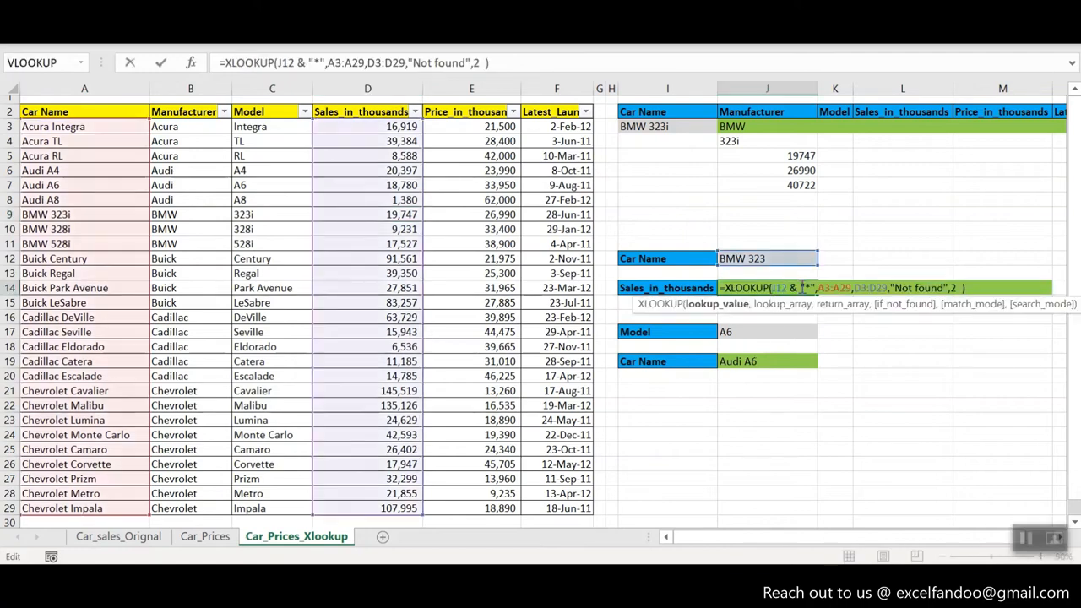
{"action": "left_click", "coordinate": [781, 258]}
{"action": "key", "text": "BackSpace"}
{"action": "key", "text": "BackSpace"}
{"action": "key", "text": "BackSpace"}
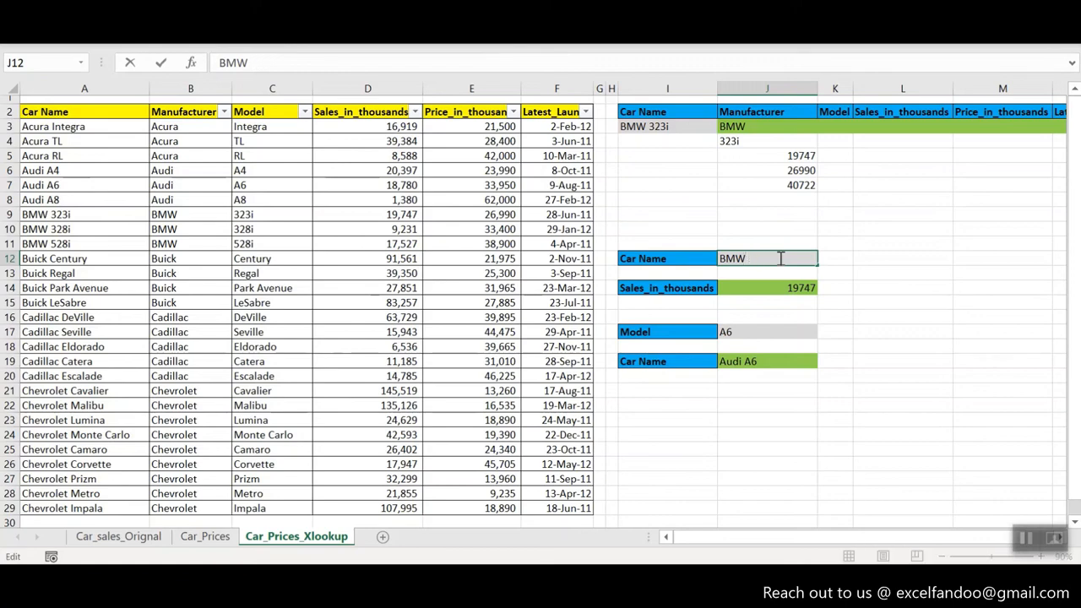
{"action": "key", "text": "Return"}
{"action": "double_click", "coordinate": [769, 287]}
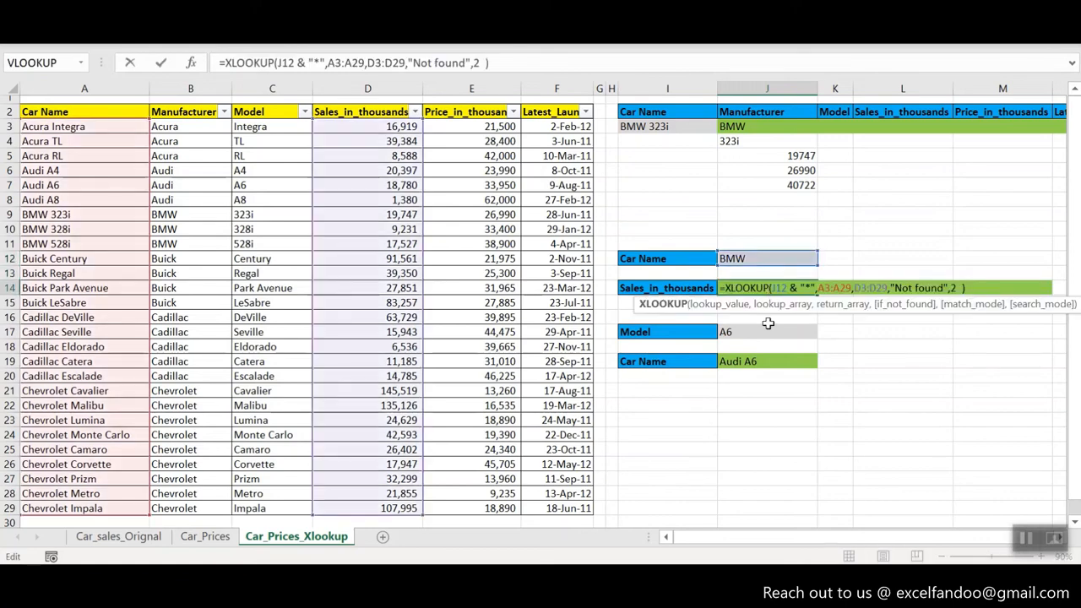
{"action": "key", "text": "Escape"}
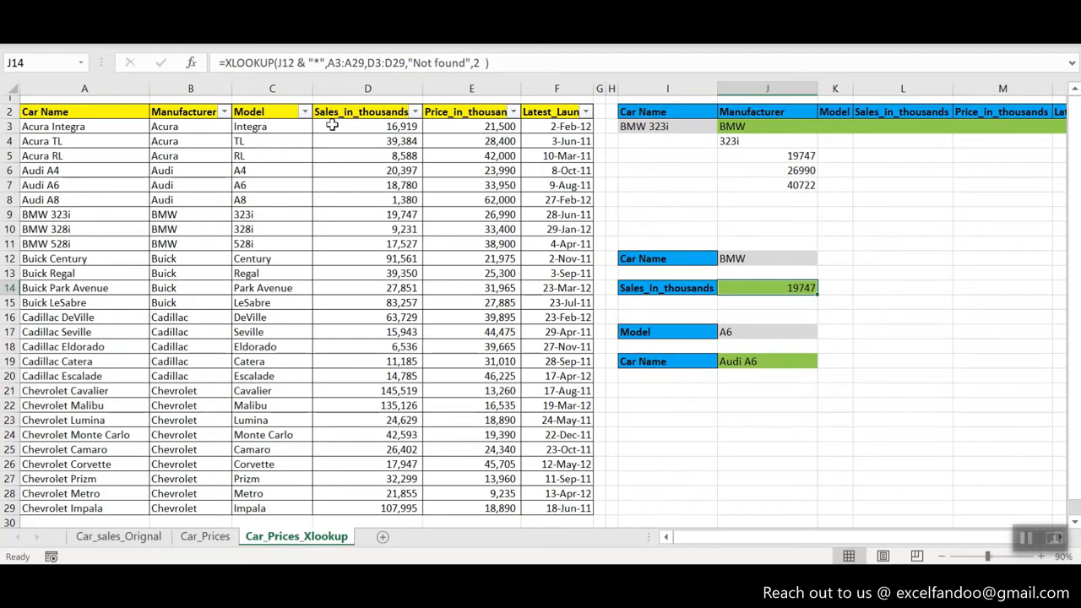
Add search mode -1 (last-to-first) to the J14 formula and compare the result with the BMW sales in D11 and D9.
{"action": "double_click", "coordinate": [806, 288]}
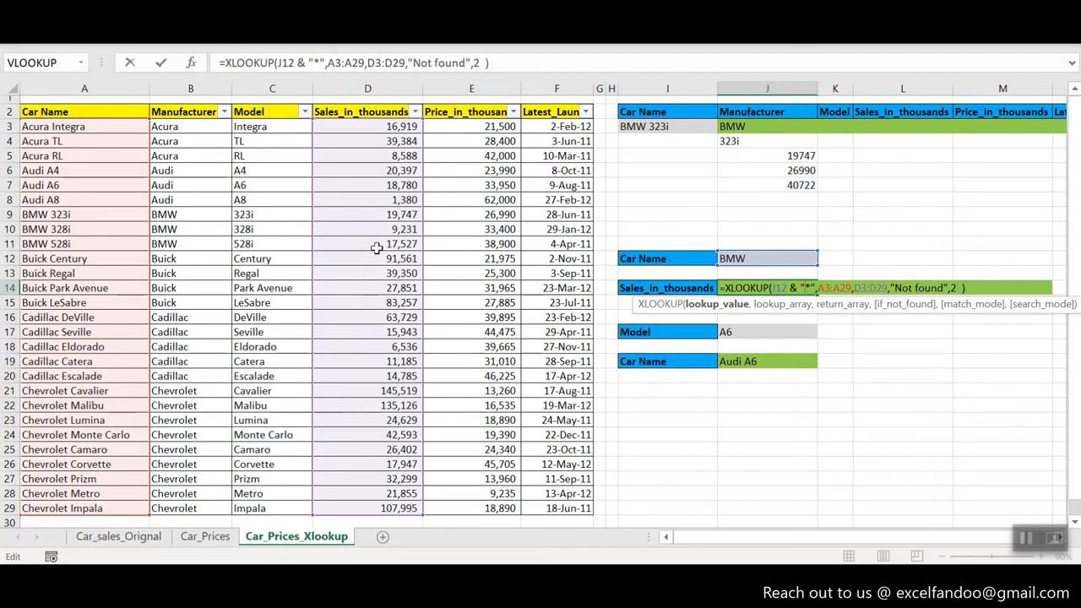
{"action": "left_click", "coordinate": [956, 288]}
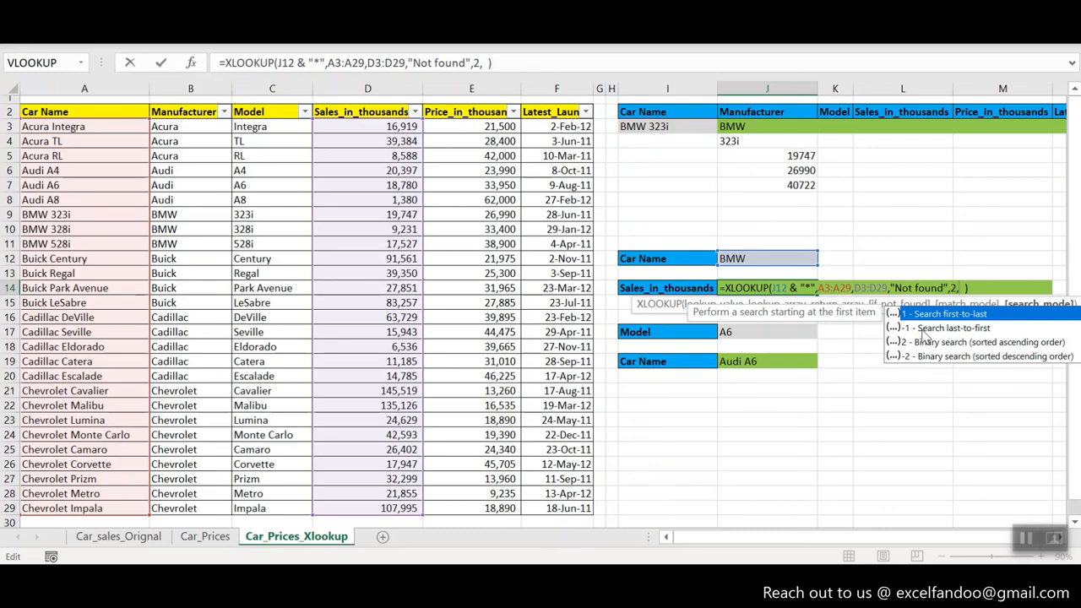
{"action": "type", "text": "-1"}
{"action": "key", "text": "ctrl+Return"}
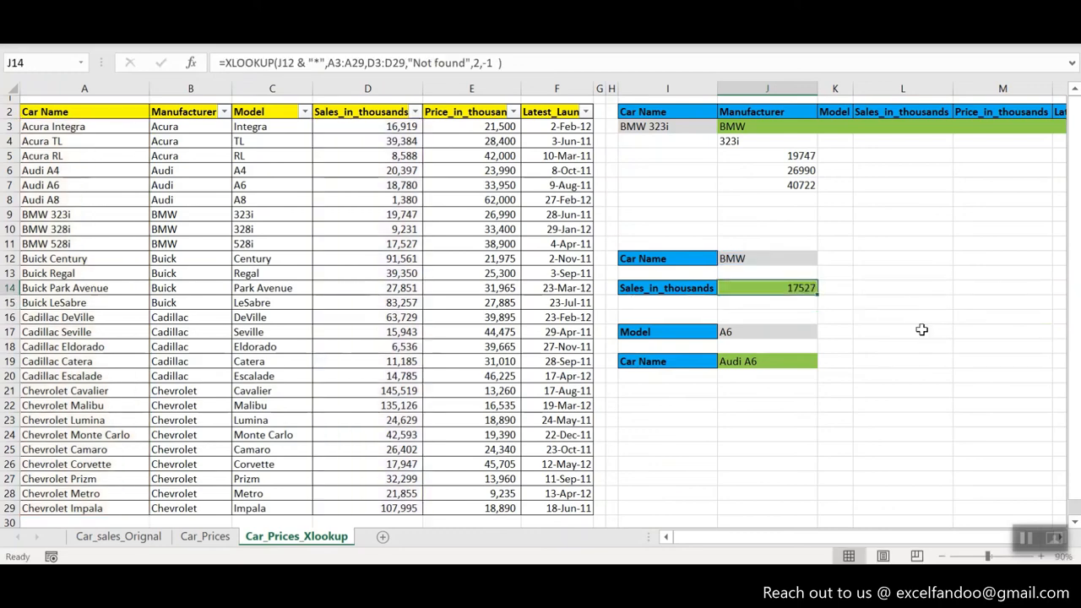
{"action": "left_click", "coordinate": [182, 244]}
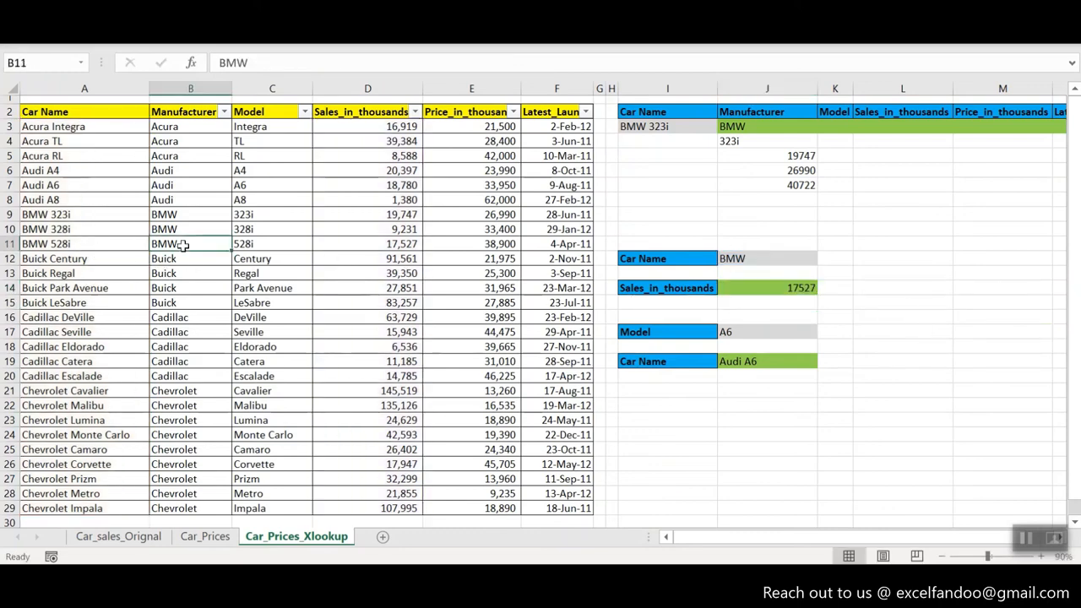
{"action": "left_click", "coordinate": [390, 245]}
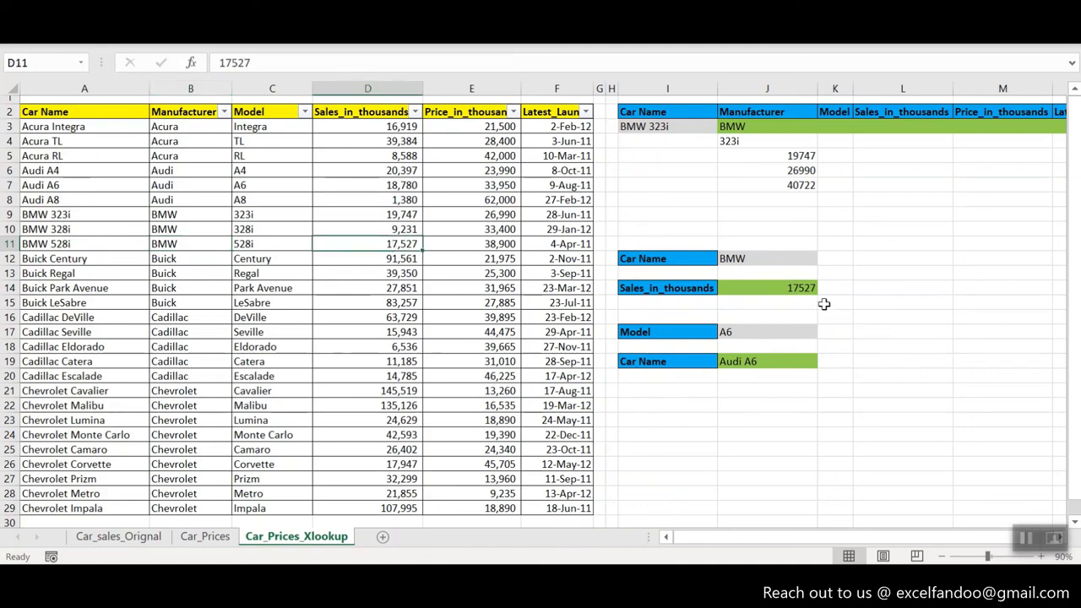
{"action": "left_click", "coordinate": [392, 215]}
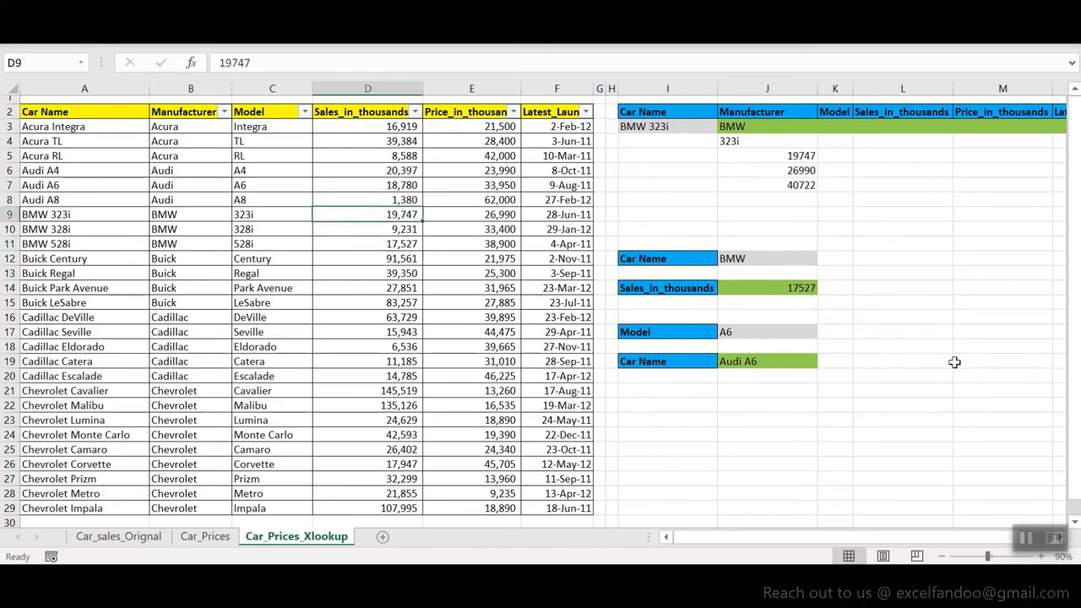